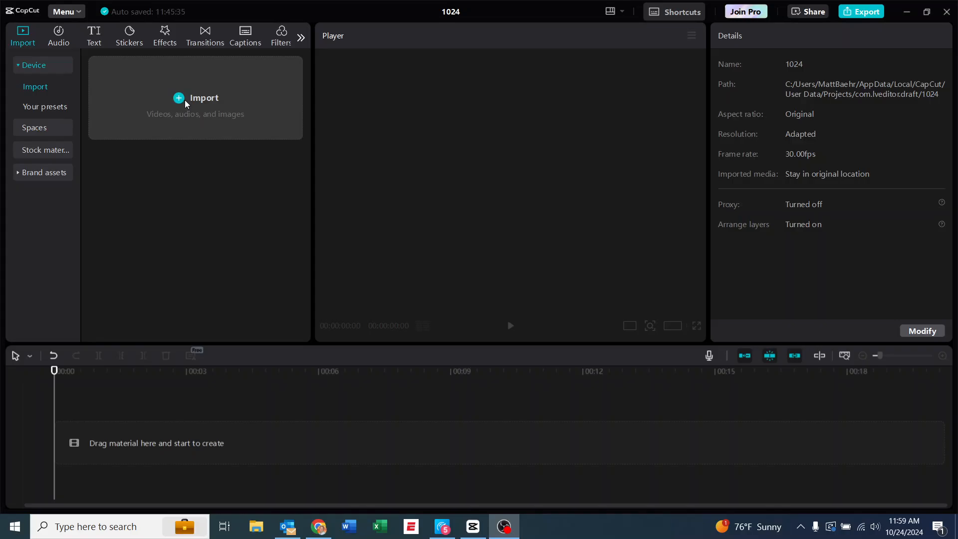
# Import the clips 1v3, earnedpk and freekick from the Cape Coral highlights folder inside 24-25 RL Season
pyautogui.click(185, 100)
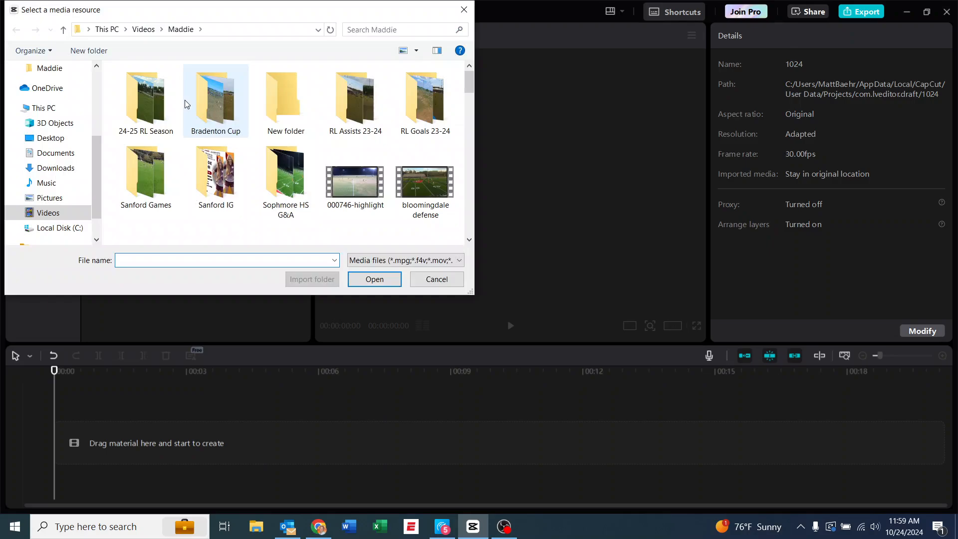
pyautogui.doubleClick(152, 112)
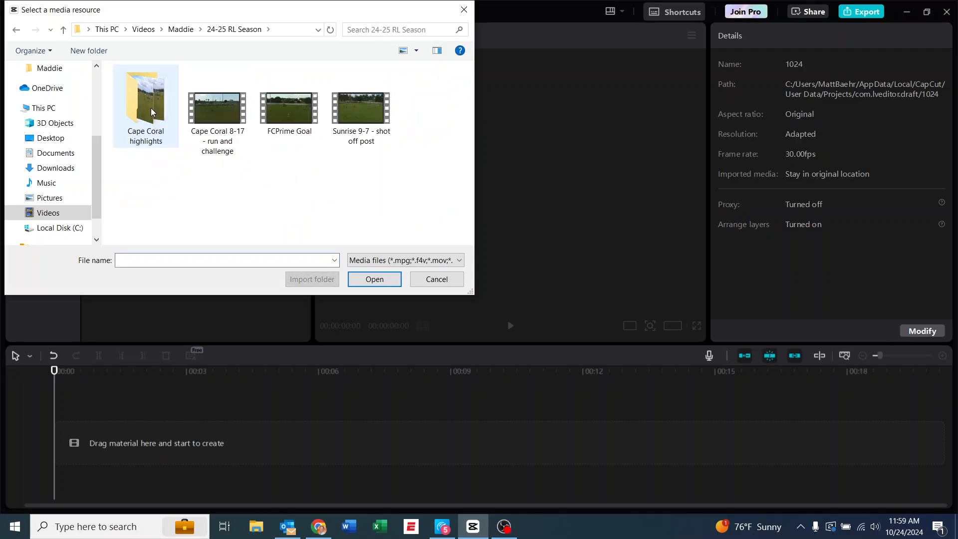
pyautogui.doubleClick(152, 112)
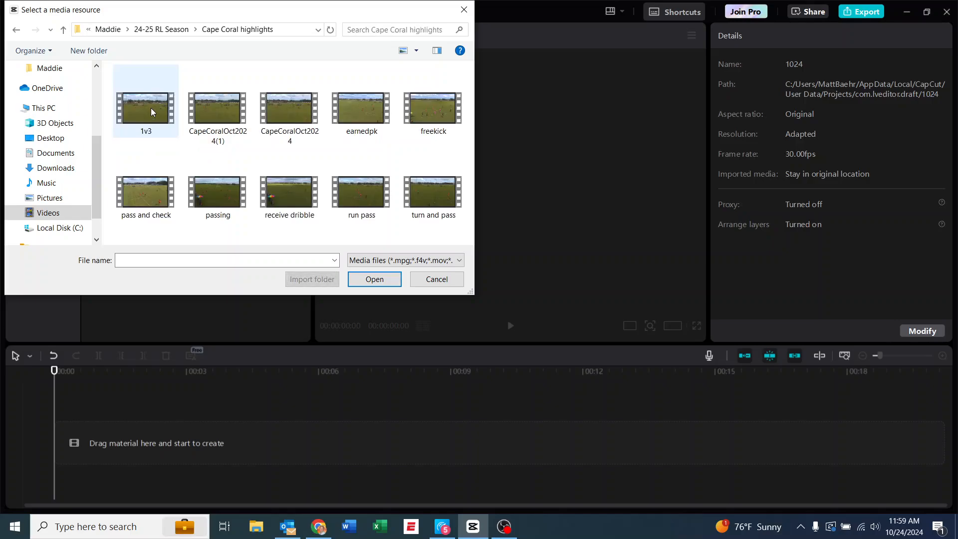
pyautogui.click(151, 108)
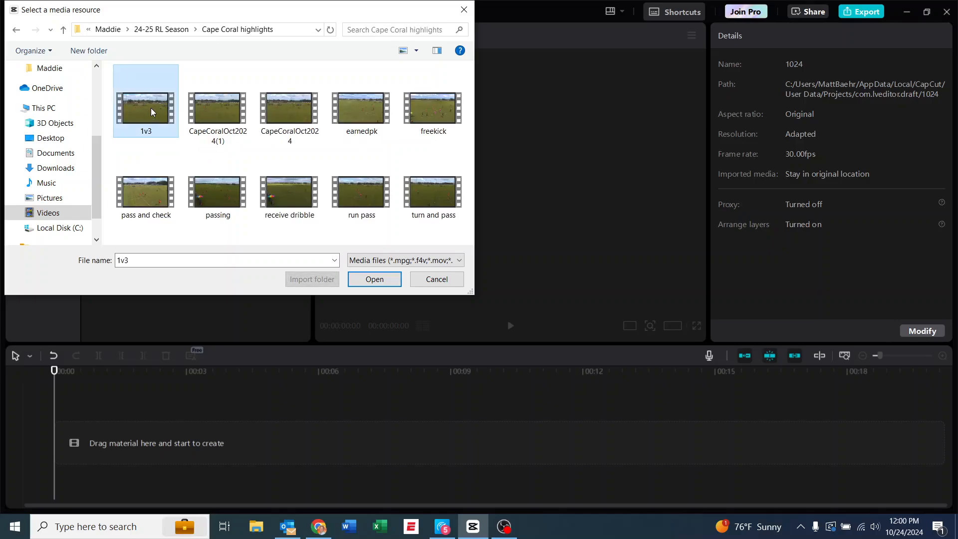
pyautogui.keyDown('ctrl'); pyautogui.click(364, 116); pyautogui.keyUp('ctrl')
pyautogui.keyDown('ctrl'); pyautogui.click(450, 114); pyautogui.keyUp('ctrl')
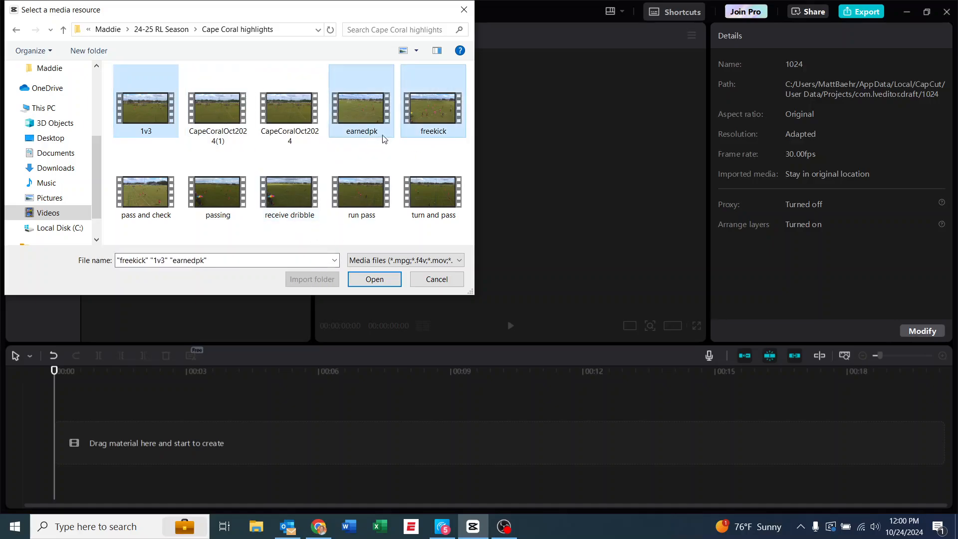
pyautogui.click(370, 280)
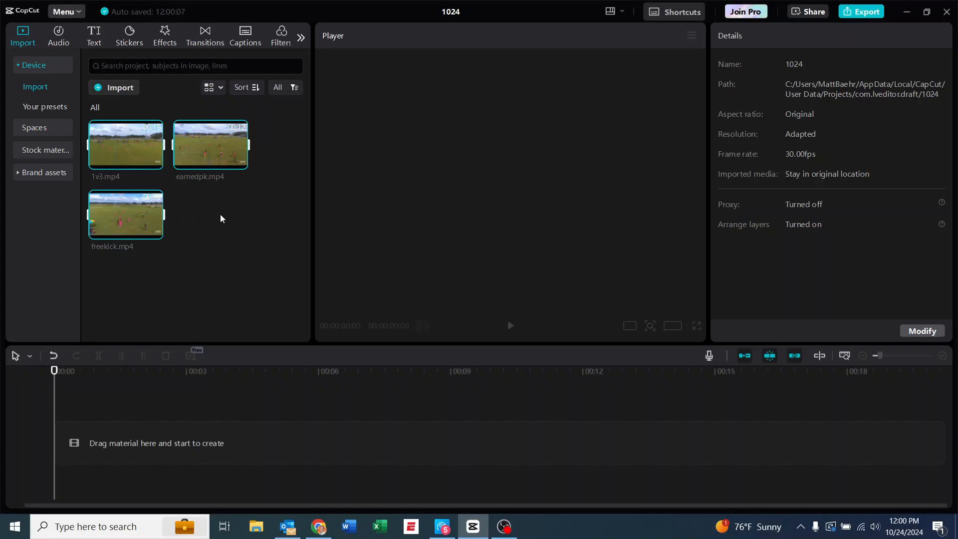
# Import the player's v4 profile title image from the player's folder under Videos
pyautogui.click(109, 91)
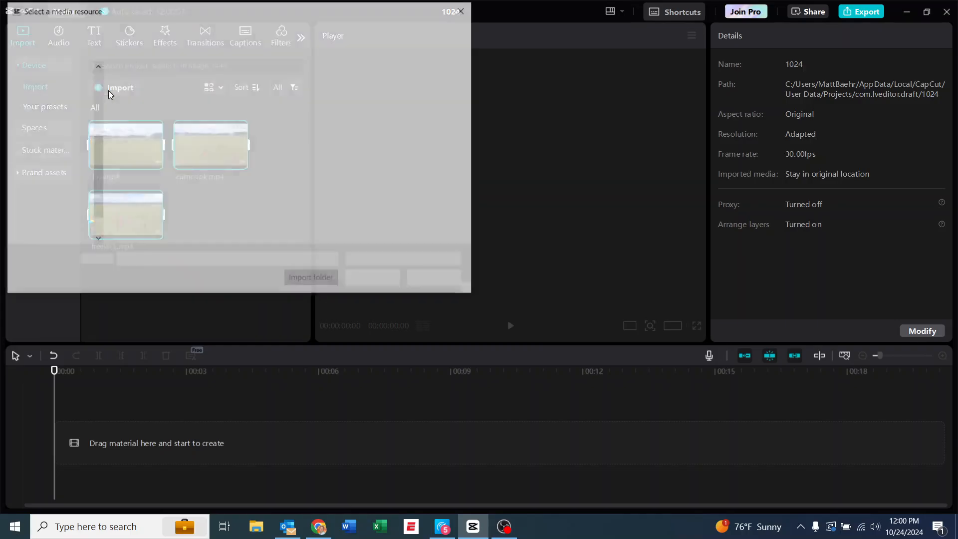
pyautogui.click(120, 30)
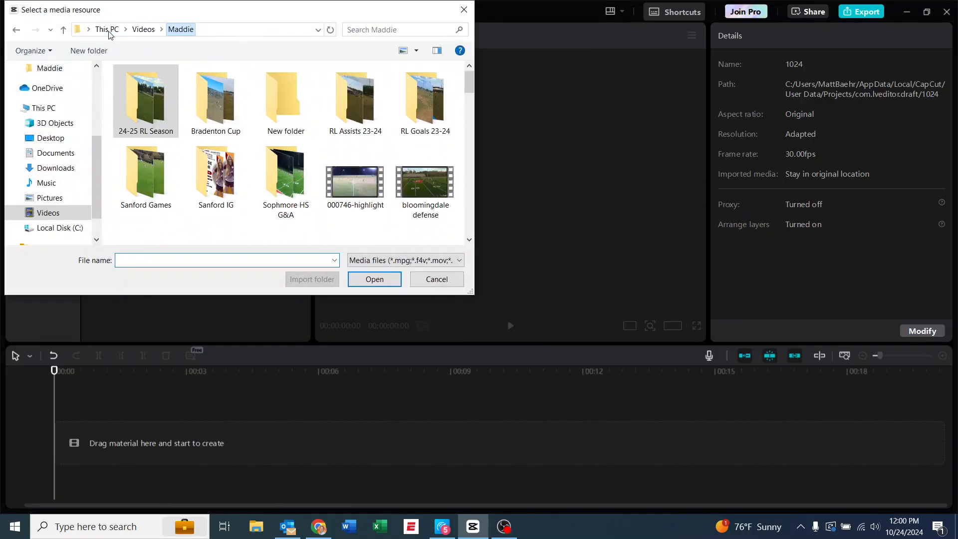
pyautogui.scroll(-3, 313, 154)
pyautogui.scroll(-3, 313, 154)
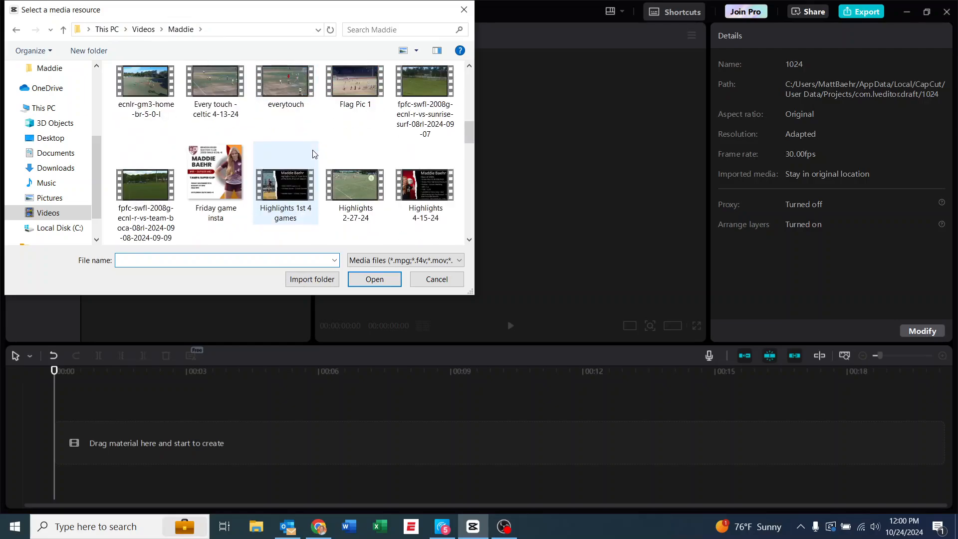
pyautogui.scroll(-2, 313, 154)
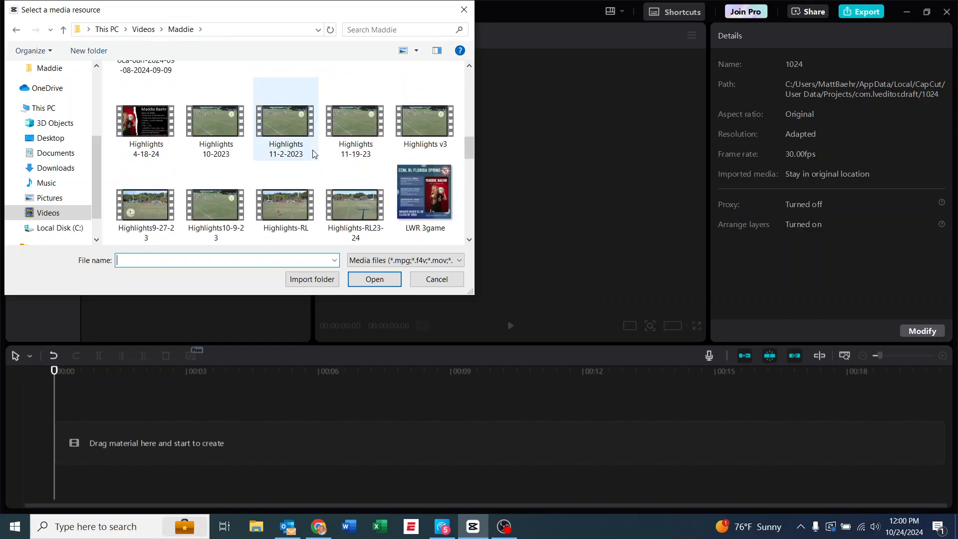
pyautogui.scroll(-1, 314, 154)
pyautogui.scroll(-2, 313, 154)
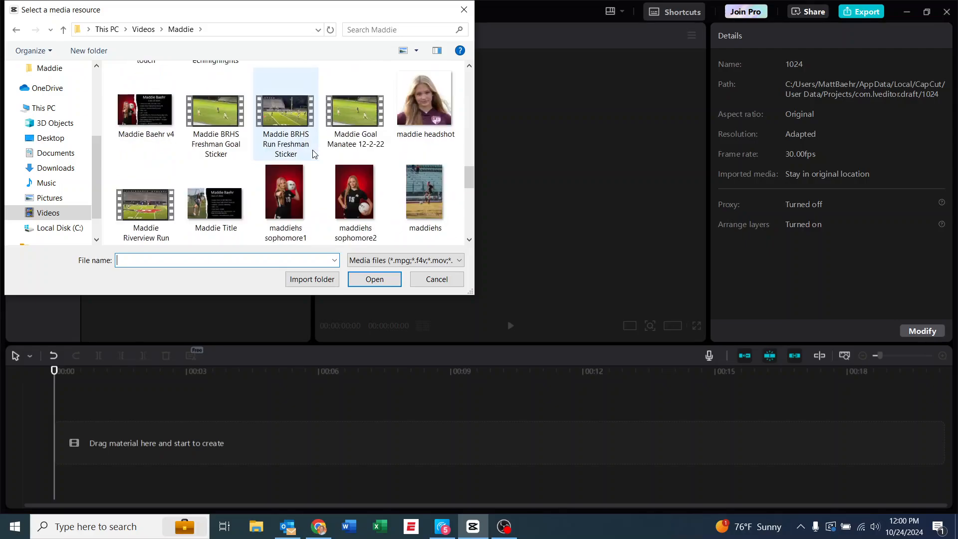
pyautogui.click(145, 111)
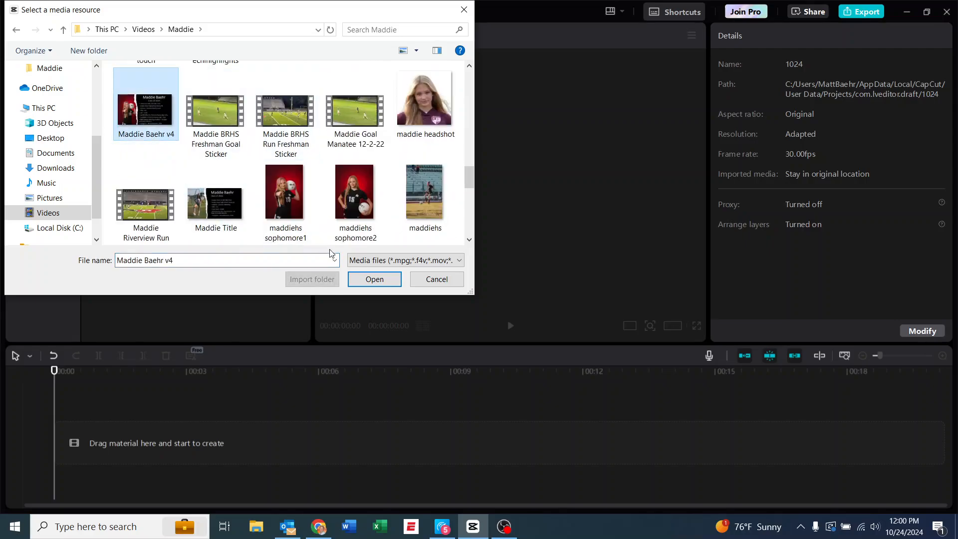
pyautogui.click(373, 280)
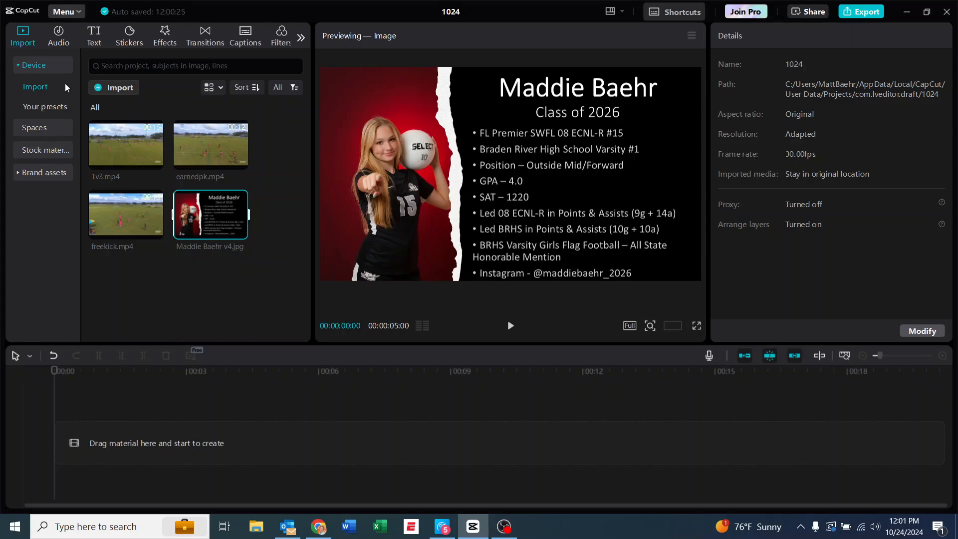
# Import the music file mixkit-deep-urban-623 from the Videos folder
pyautogui.click(128, 86)
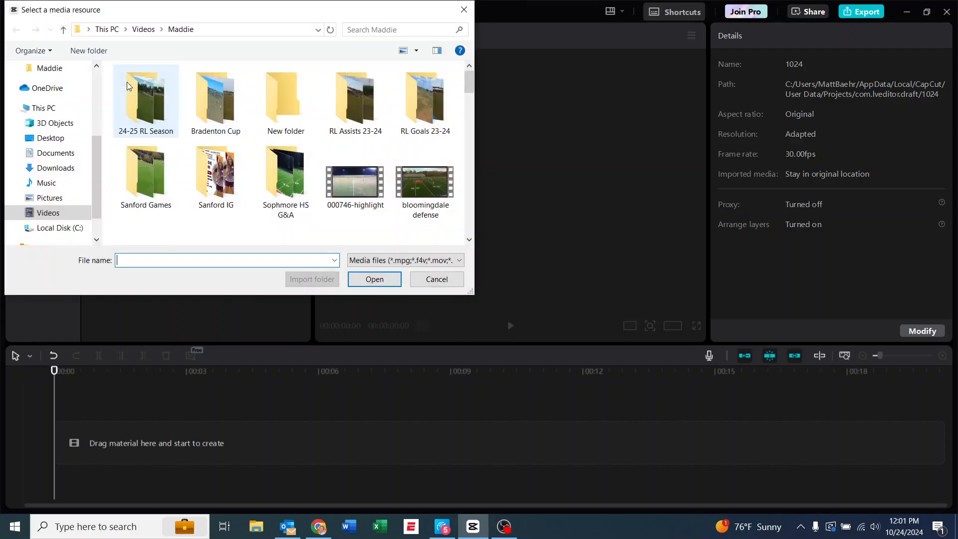
pyautogui.click(144, 29)
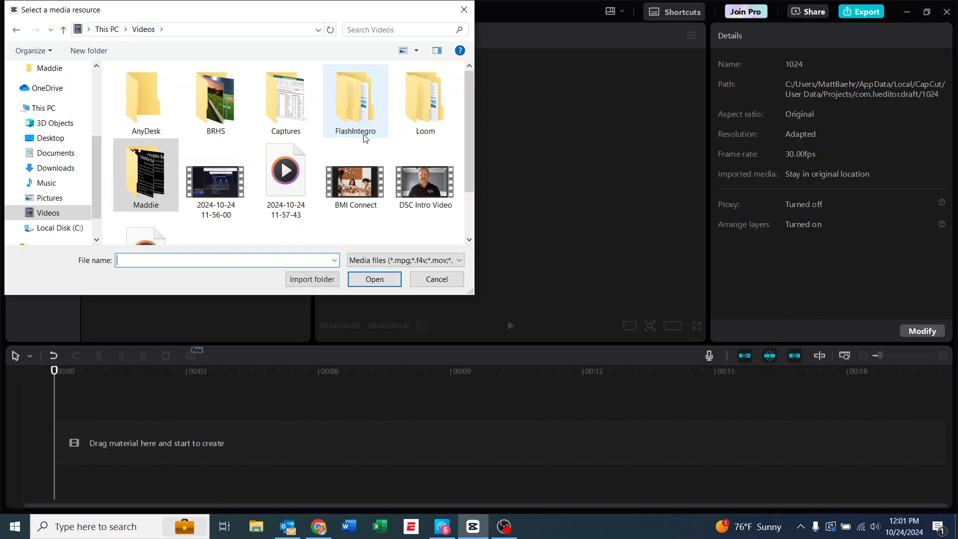
pyautogui.scroll(-1, 298, 186)
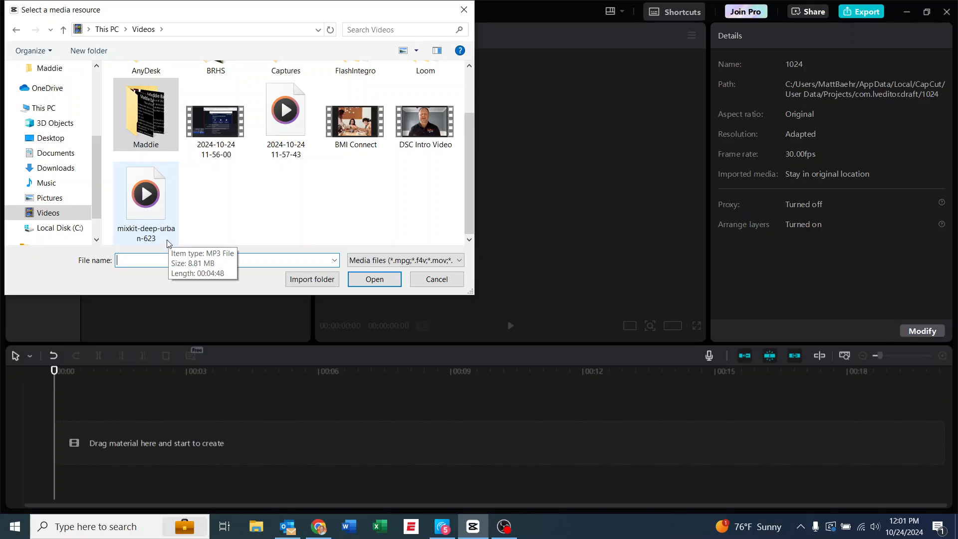
pyautogui.doubleClick(148, 201)
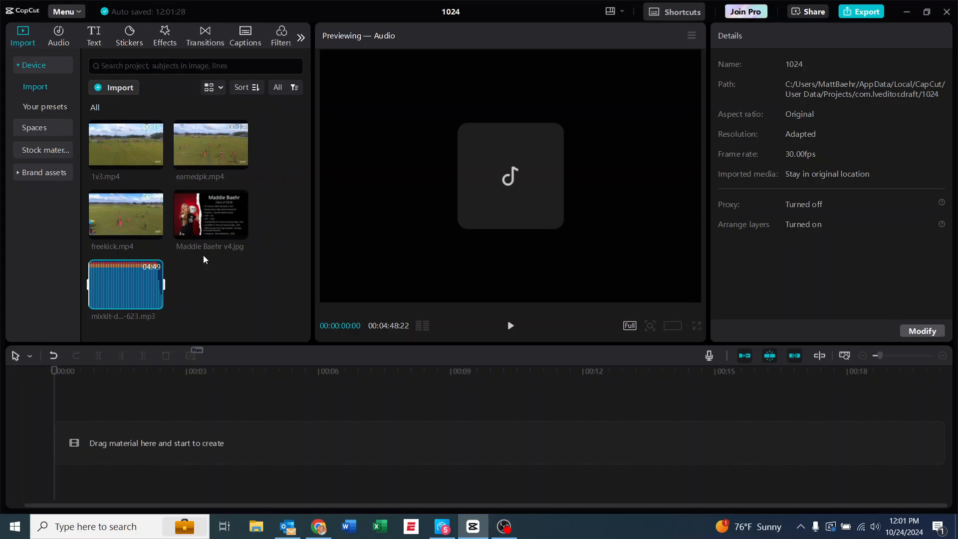
# Place the profile title image at the start of the timeline and shorten it to 3 seconds
pyautogui.moveTo(215, 224); pyautogui.dragTo(122, 443)
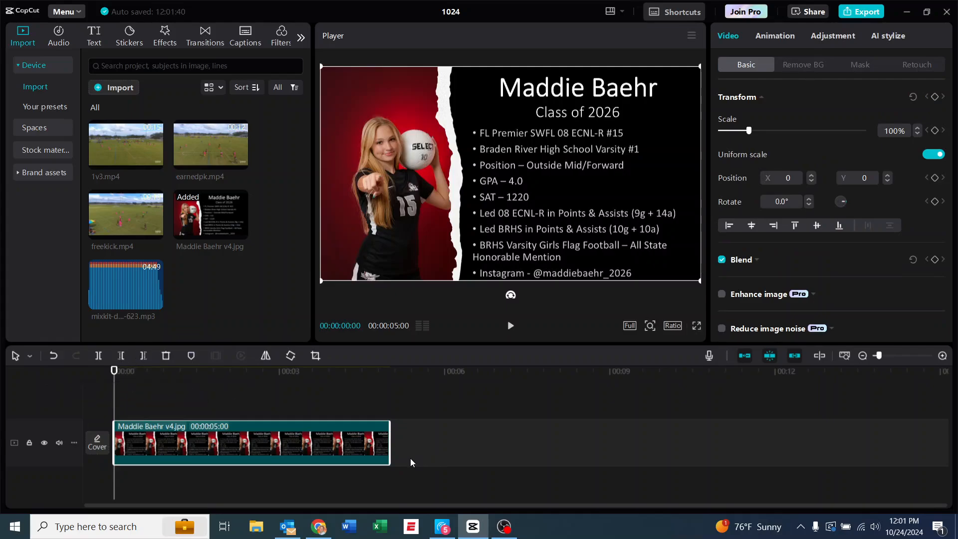
pyautogui.moveTo(391, 445); pyautogui.dragTo(278, 451)
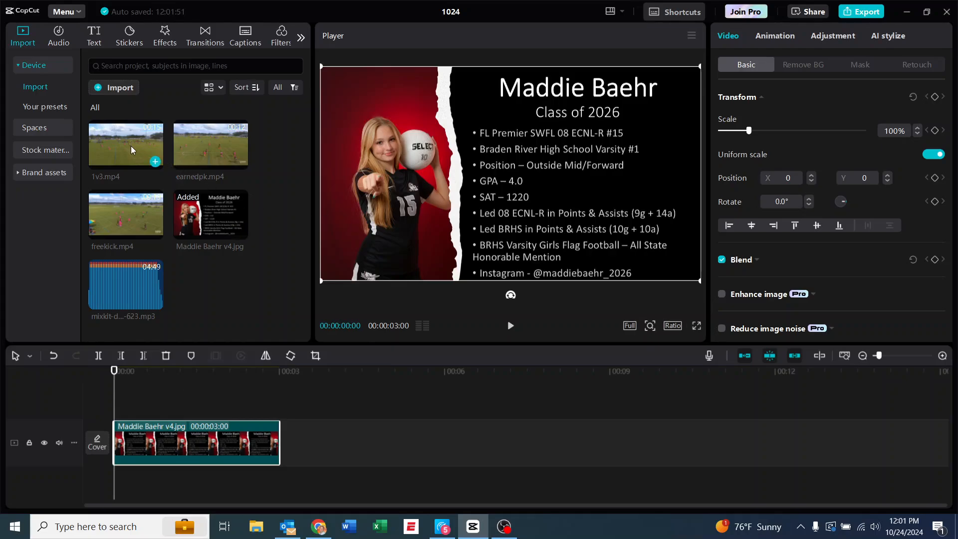
# Add 1v3.mp4 directly after the title image on the main track and preview its opening seconds
pyautogui.moveTo(132, 150); pyautogui.dragTo(281, 444)
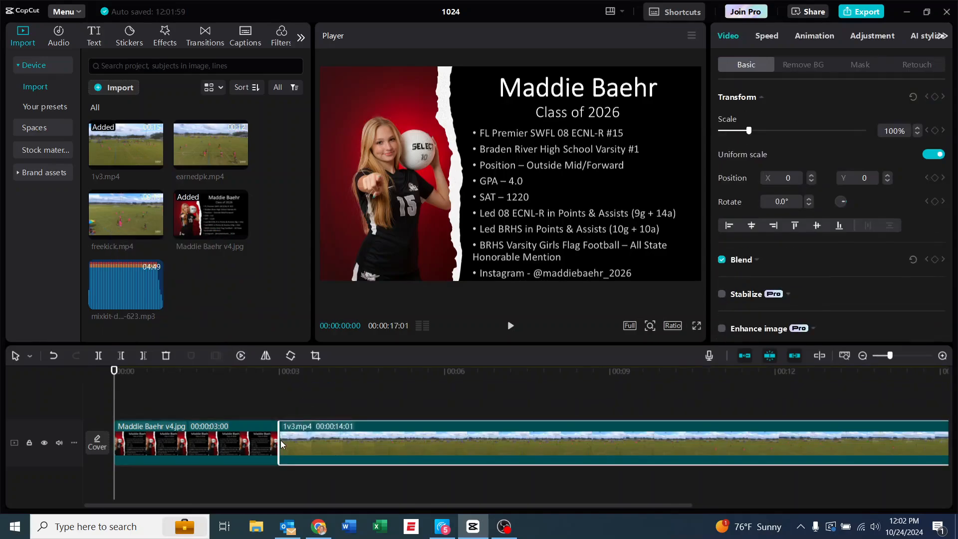
pyautogui.click(863, 356)
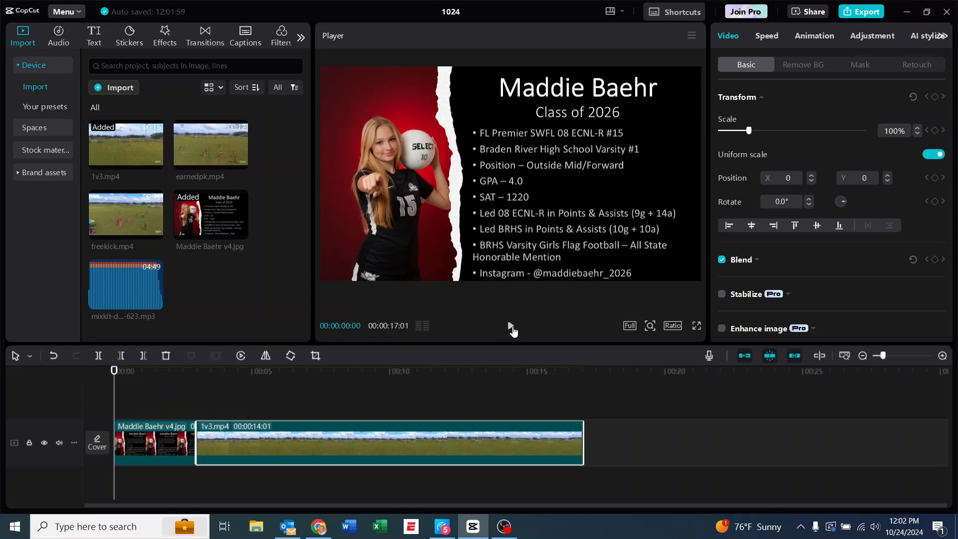
pyautogui.click(512, 328)
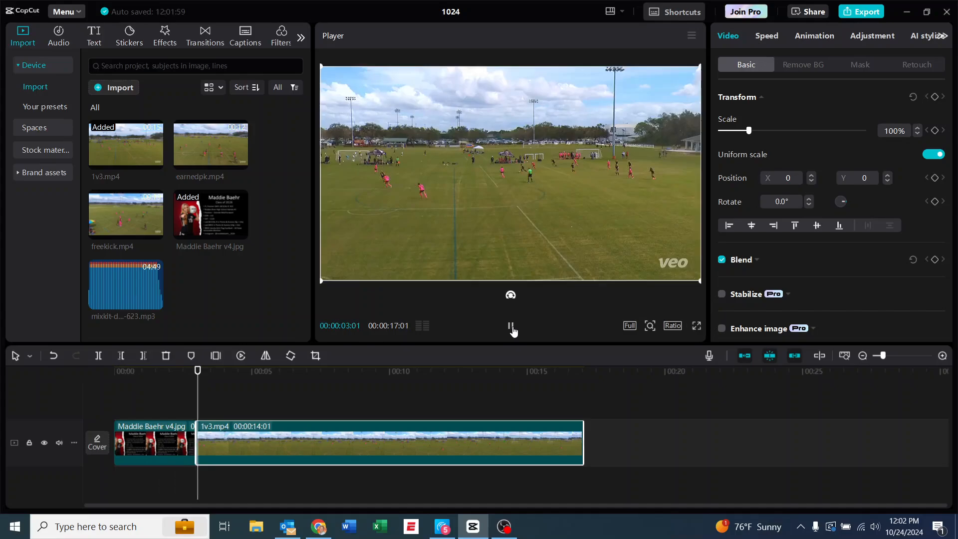
pyautogui.click(511, 327)
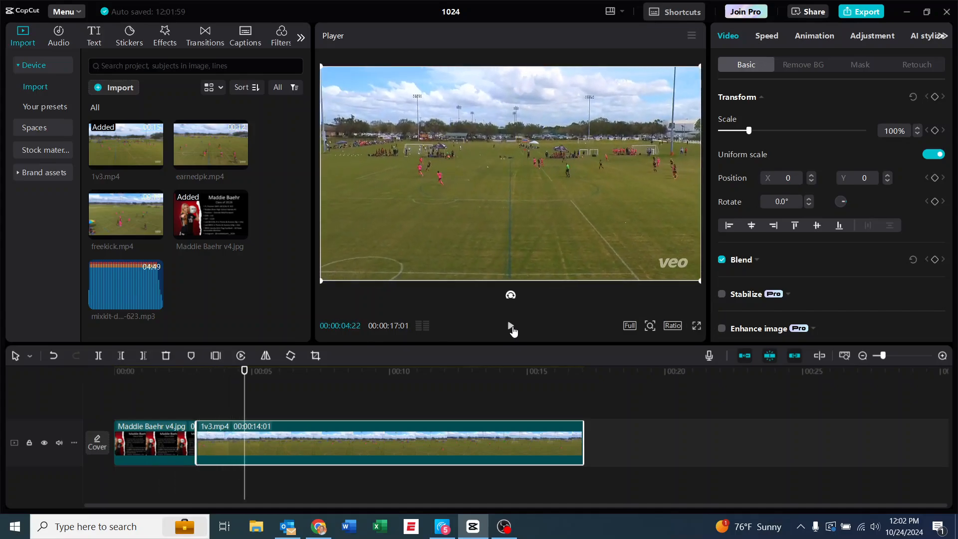
# Duplicate the 1v3.mp4 clip onto the track above, aligned with the original's start at 00:00:03:00
pyautogui.moveTo(245, 371); pyautogui.dragTo(197, 384)
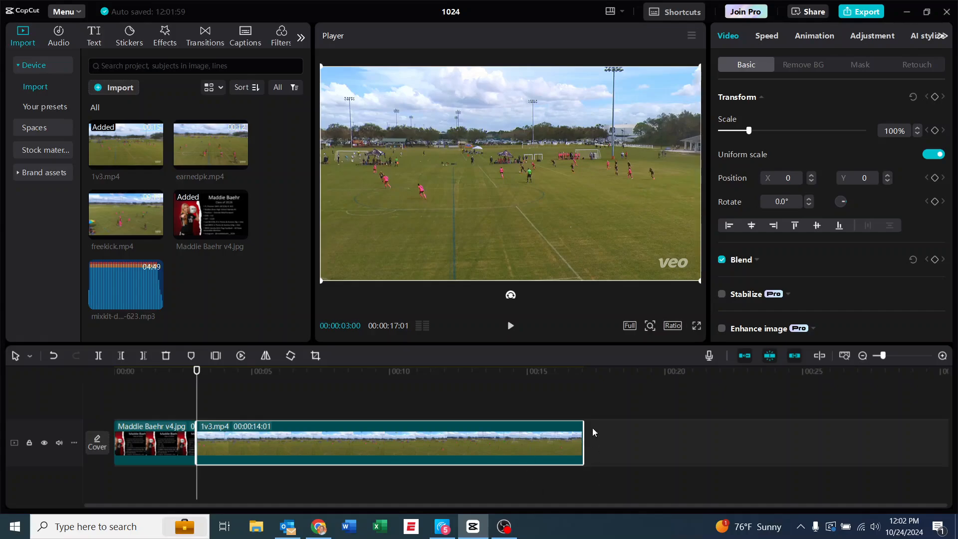
pyautogui.rightClick(325, 449)
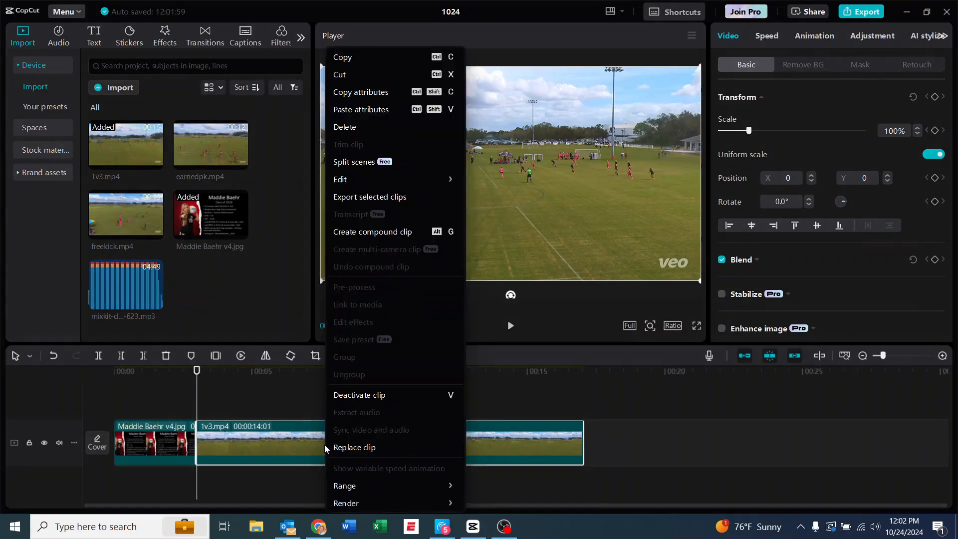
pyautogui.click(355, 58)
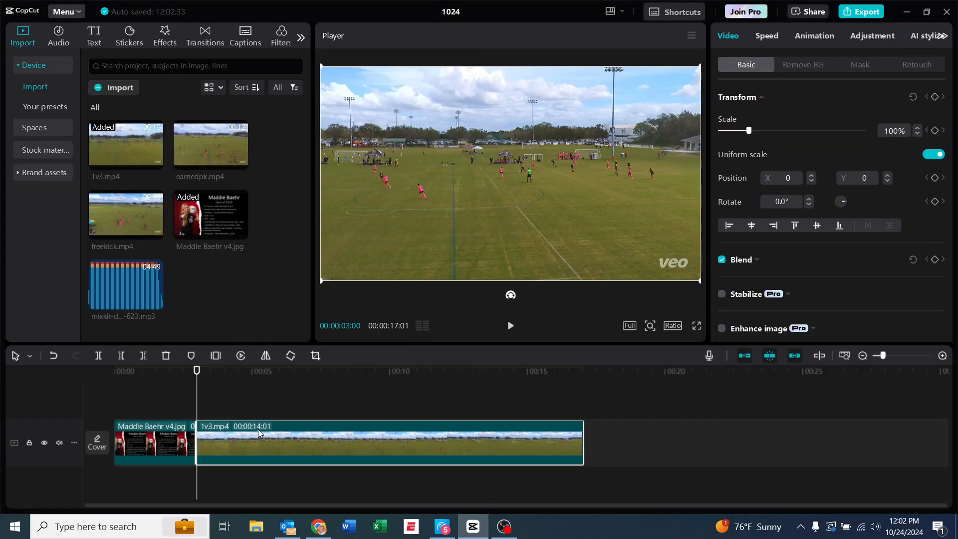
pyautogui.rightClick(288, 399)
pyautogui.click(300, 405)
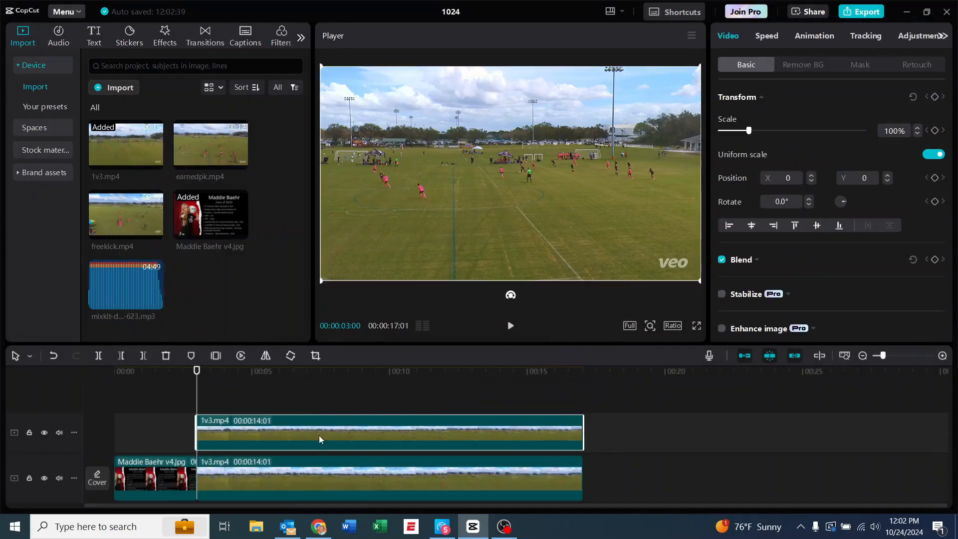
# Preview the opening of the stacked 1v3.mp4 clips and return the playhead to 00:00:03:00
pyautogui.click(511, 326)
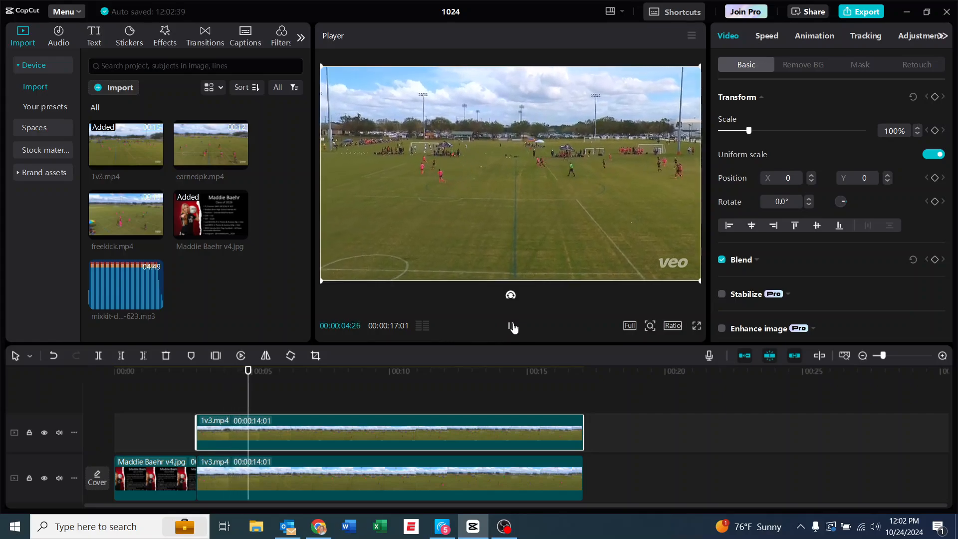
pyautogui.click(512, 326)
pyautogui.moveTo(260, 370); pyautogui.dragTo(196, 379)
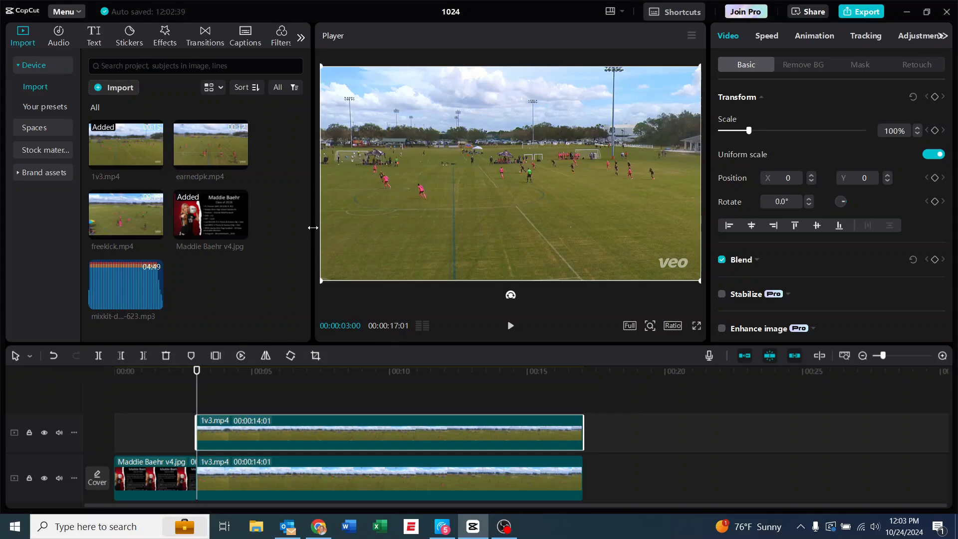
# Apply a circle mask to the upper 1v3.mp4 clip, sized about 171 by 172 around the pink-shirted player at X -652, Y 0
pyautogui.moveTo(313, 228); pyautogui.dragTo(259, 235)
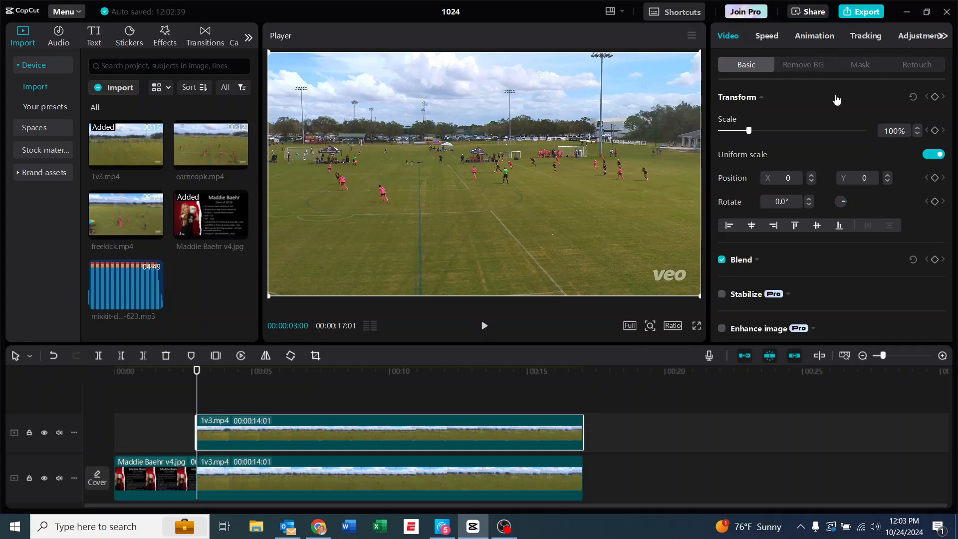
pyautogui.click(864, 64)
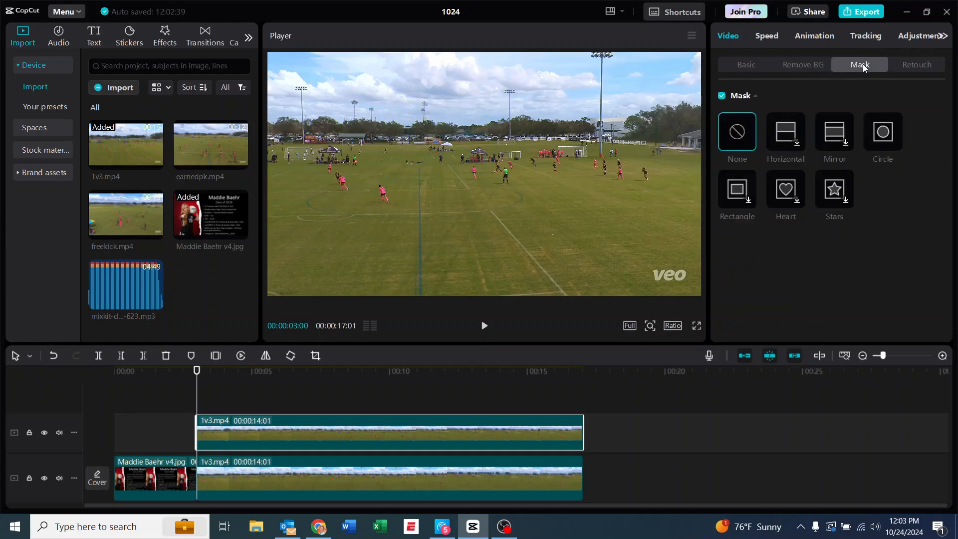
pyautogui.click(883, 138)
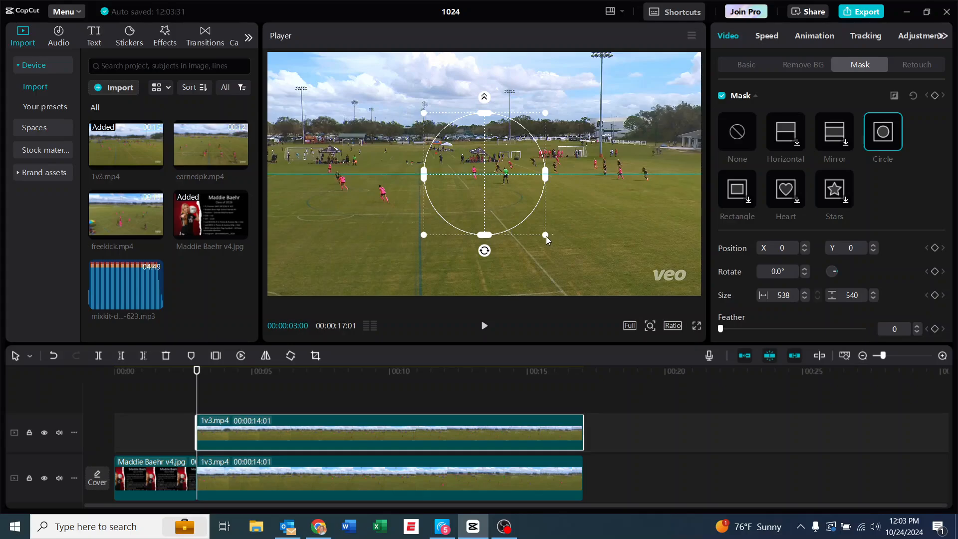
pyautogui.moveTo(546, 236); pyautogui.dragTo(344, 182)
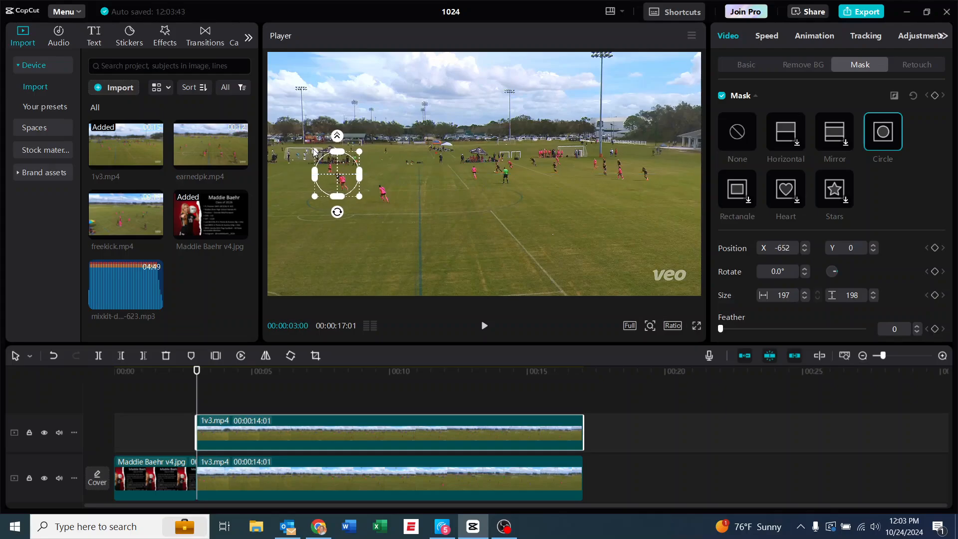
pyautogui.moveTo(314, 151); pyautogui.dragTo(319, 164)
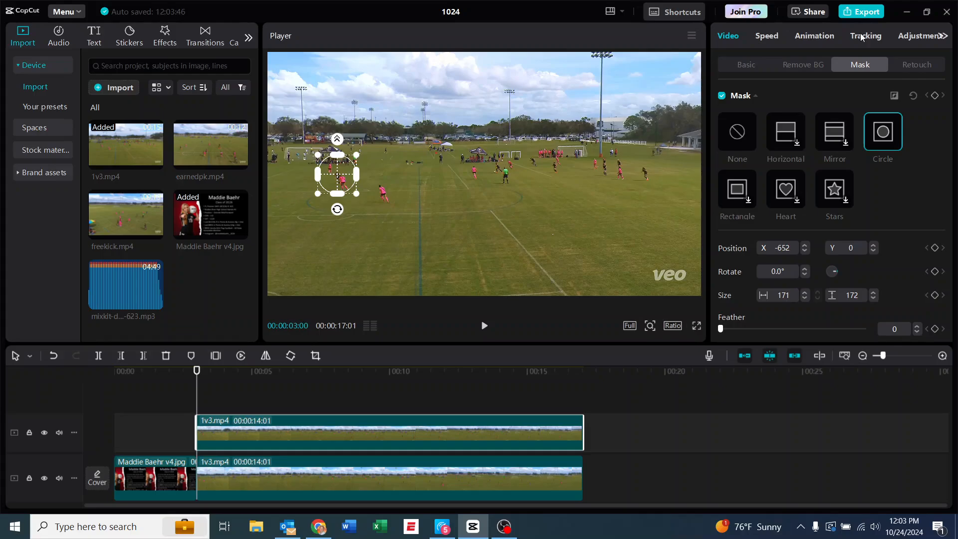
# Brighten the masked upper 1v3.mp4 clip by raising the midpoint of its Luma curve
pyautogui.click(918, 37)
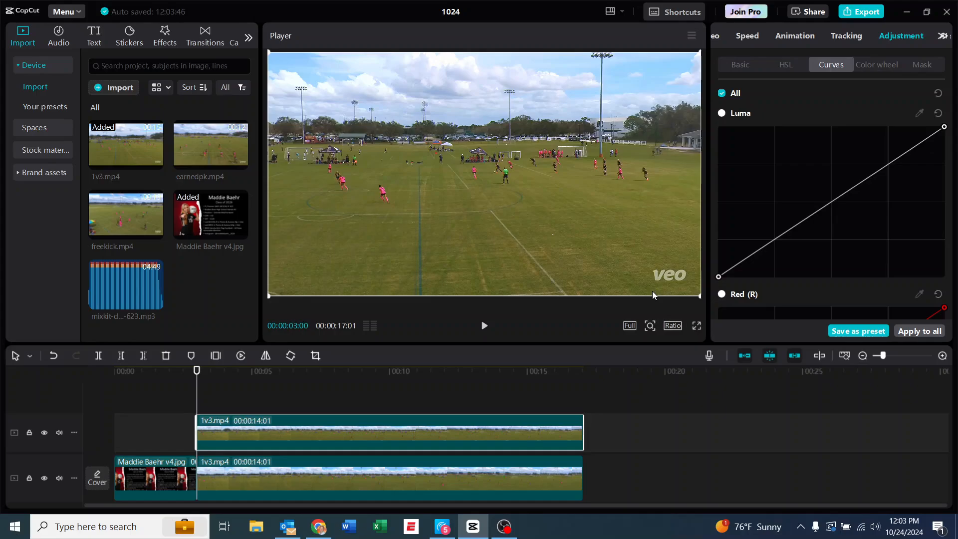
pyautogui.click(832, 204)
pyautogui.moveTo(832, 203); pyautogui.dragTo(793, 171)
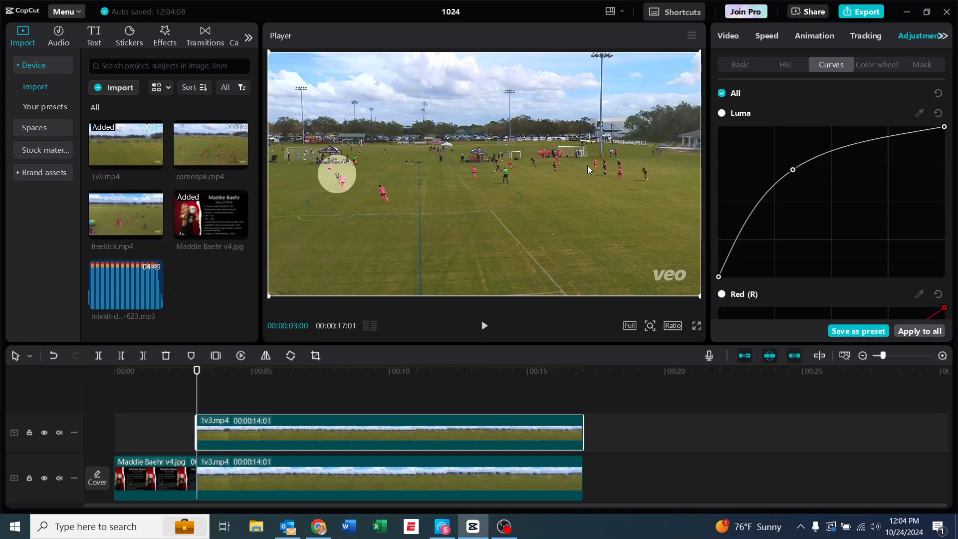
# Keyframe the upper 1v3.mp4 clip's mask at 00:00:03:00, and shift it to X -645, Y 0 at 00:00:03:03
pyautogui.click(730, 38)
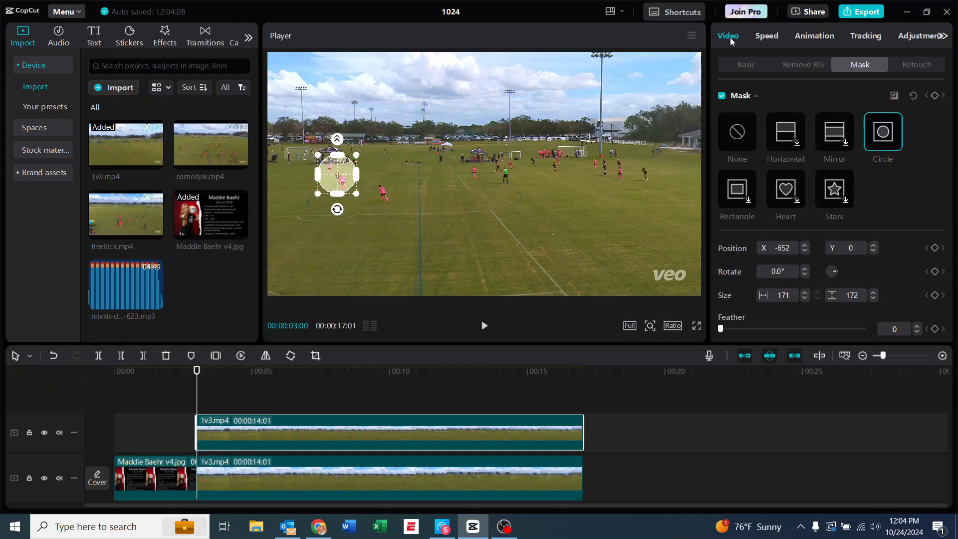
pyautogui.click(935, 96)
pyautogui.press('Right')
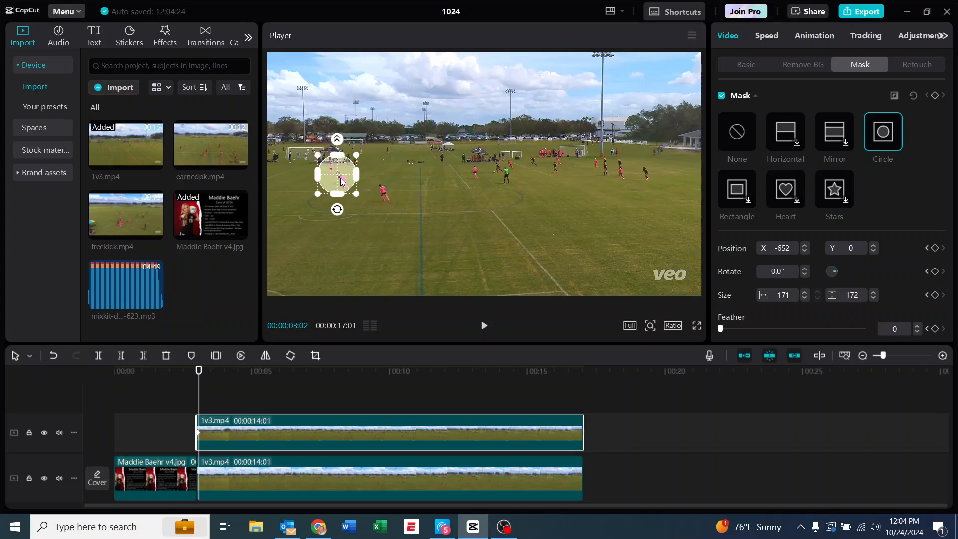
pyautogui.press('Right')
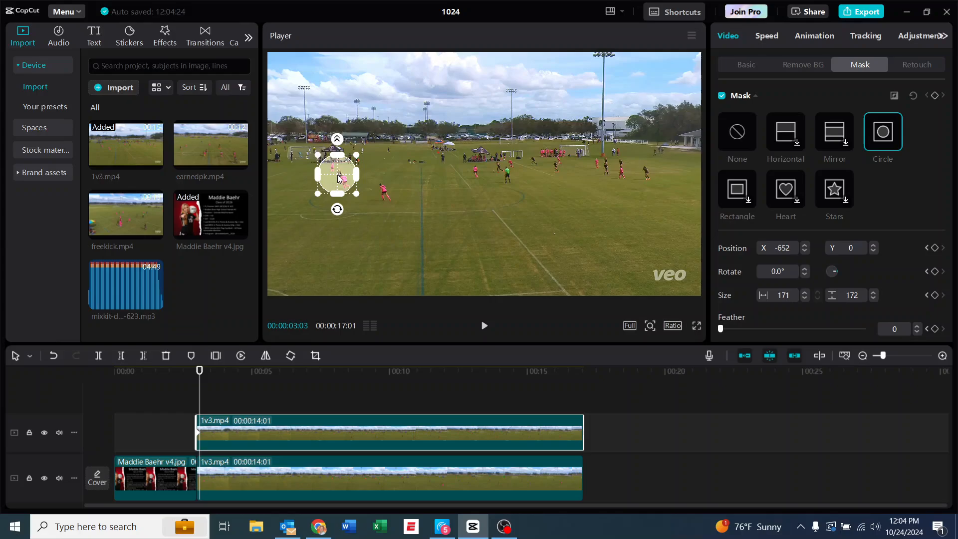
pyautogui.moveTo(338, 179); pyautogui.dragTo(340, 179)
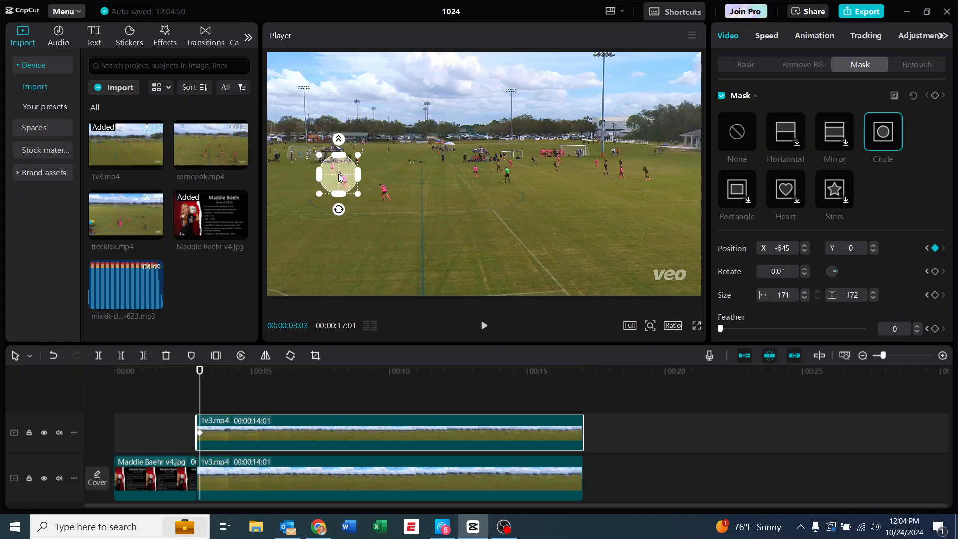
# Track the pink-shirted player with the circle mask, moving it to X -621, Y 15 by 00:00:03:07 and X -608, Y 22 at 00:00:03:10
pyautogui.press('Right')
pyautogui.press('Right')
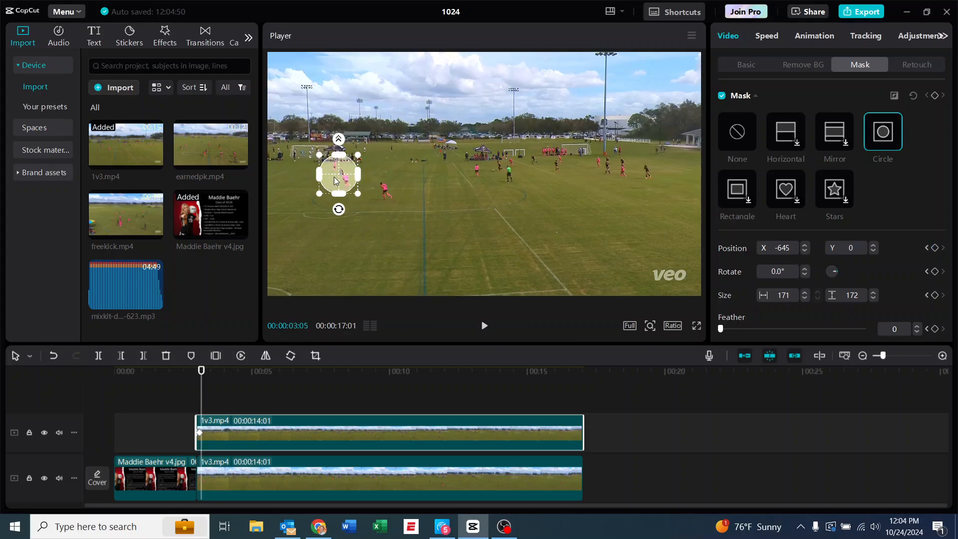
pyautogui.moveTo(341, 179); pyautogui.dragTo(345, 173)
pyautogui.press('Right')
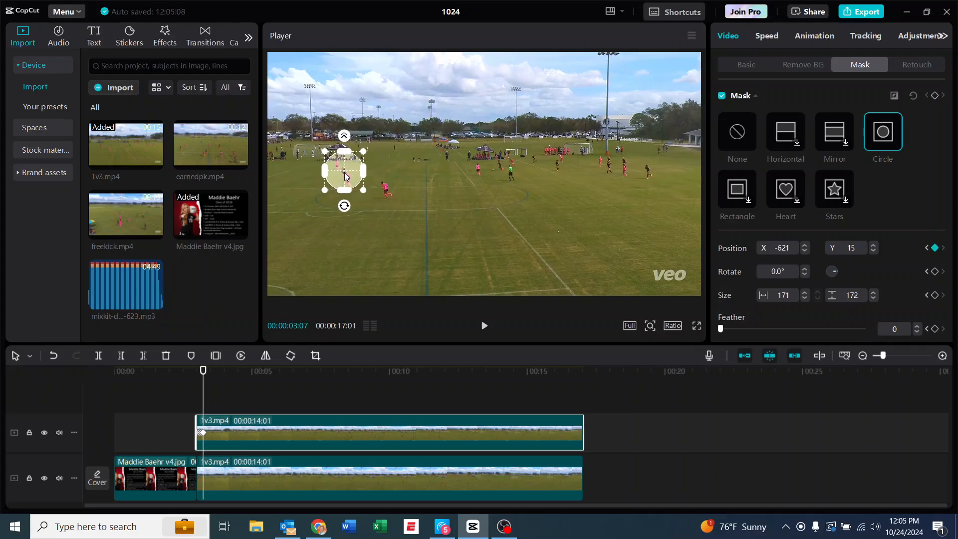
pyautogui.press('Right')
pyautogui.press('Right')
pyautogui.press('Right')
pyautogui.moveTo(345, 174); pyautogui.dragTo(348, 174)
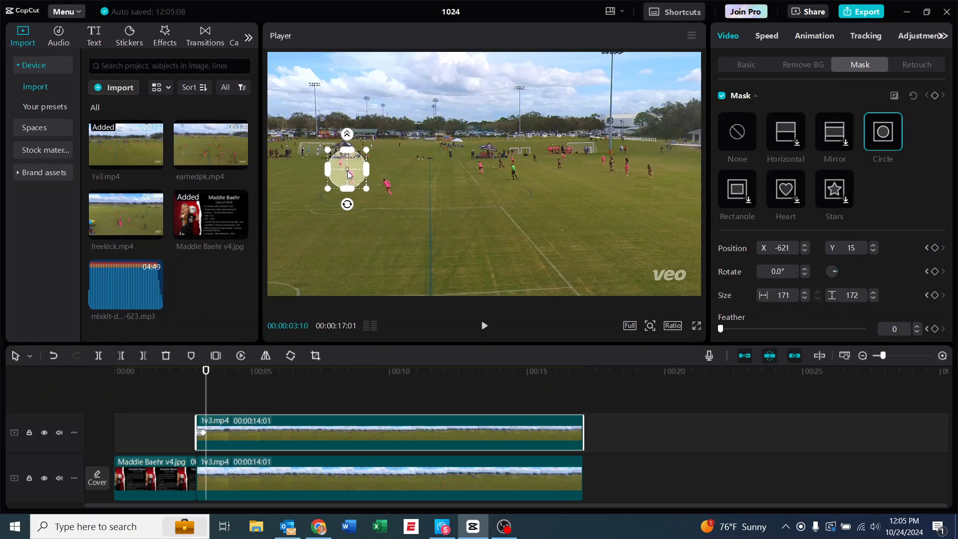
# Continue tracking the player with the circle mask, reaching X -566, Y 49 at 00:00:03:18
pyautogui.press('Right')
pyautogui.press('Right')
pyautogui.press('Right')
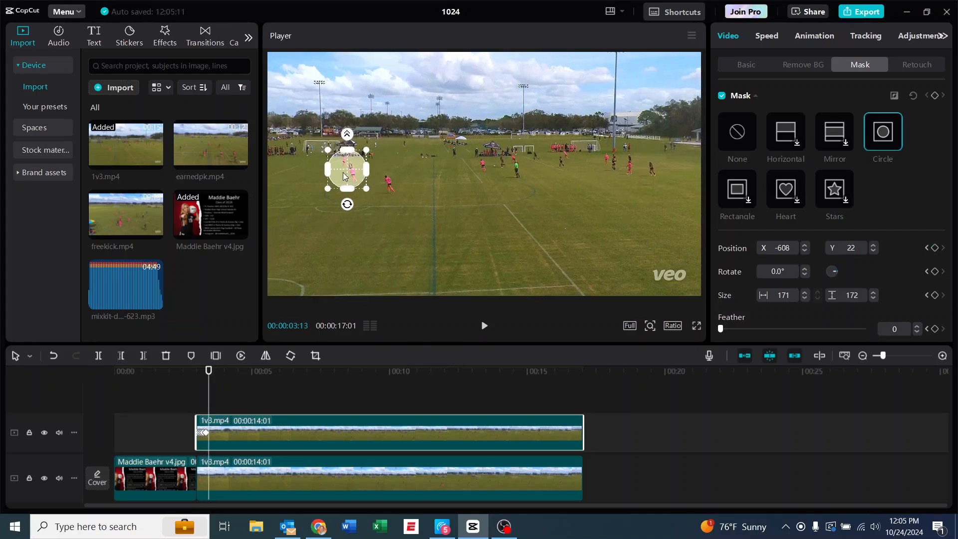
pyautogui.moveTo(346, 174); pyautogui.dragTo(357, 168)
pyautogui.press('Right')
pyautogui.press('Right')
pyautogui.press('Right')
pyautogui.press('Right')
pyautogui.press('Right')
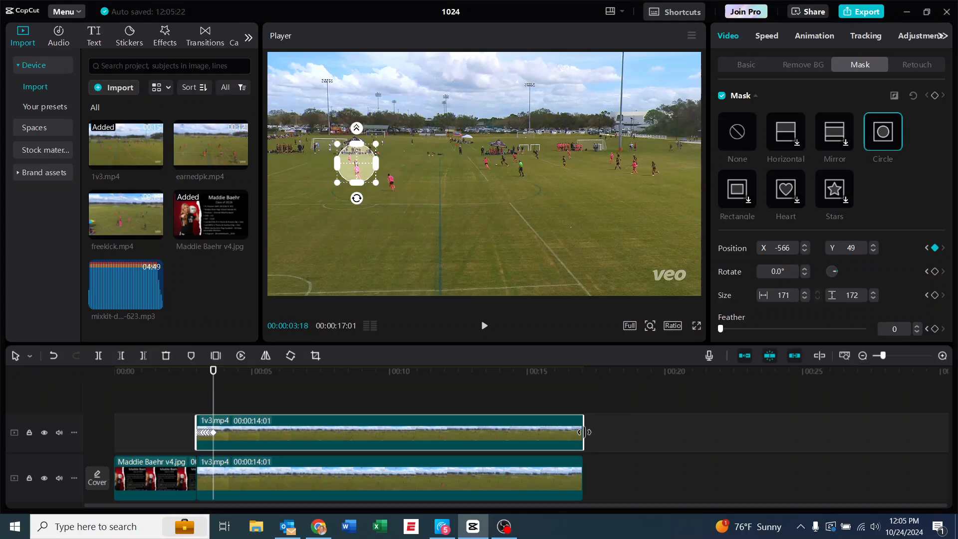
# Trim the end of the upper 1v3.mp4 clip to 00:00:03:18 and preview the spotlight from 00:00:03:00
pyautogui.moveTo(584, 432); pyautogui.dragTo(214, 442)
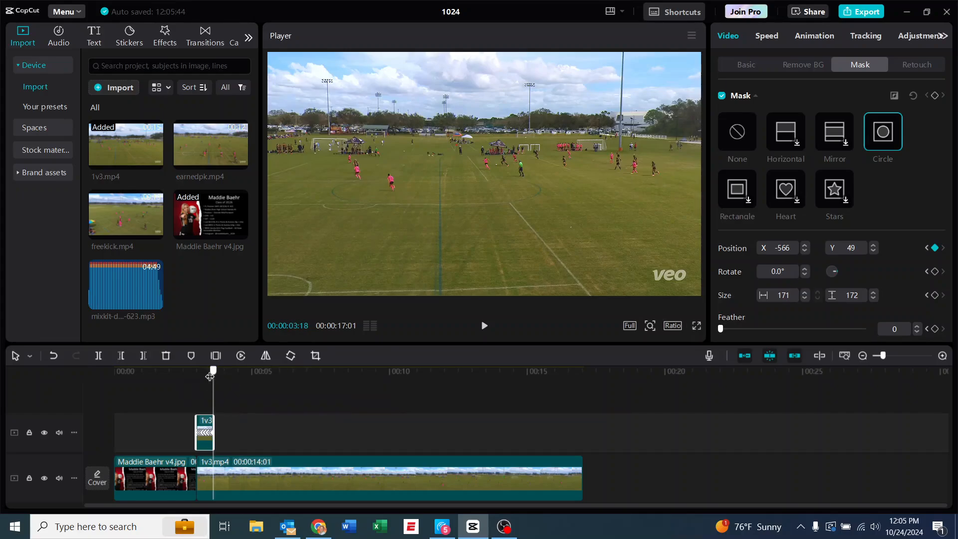
pyautogui.moveTo(215, 370); pyautogui.dragTo(197, 378)
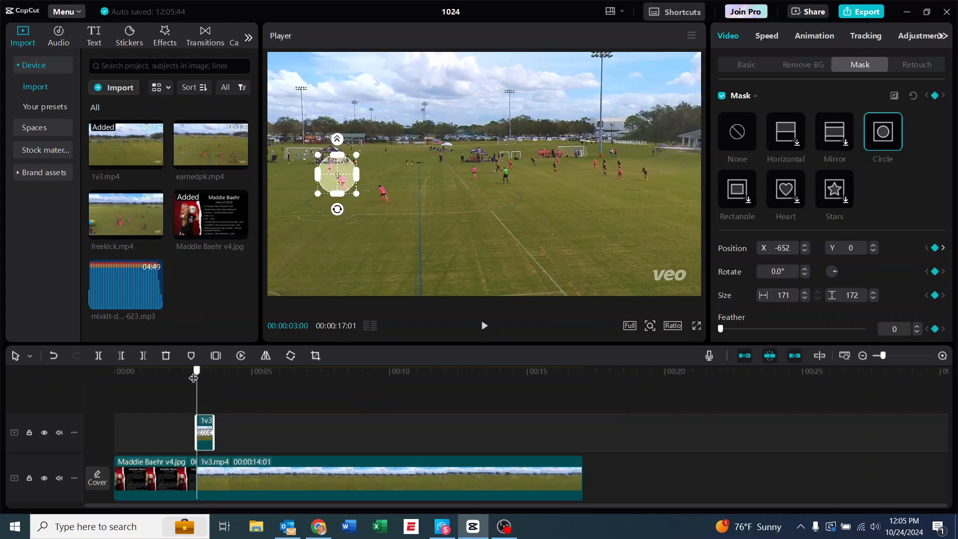
pyautogui.click(484, 330)
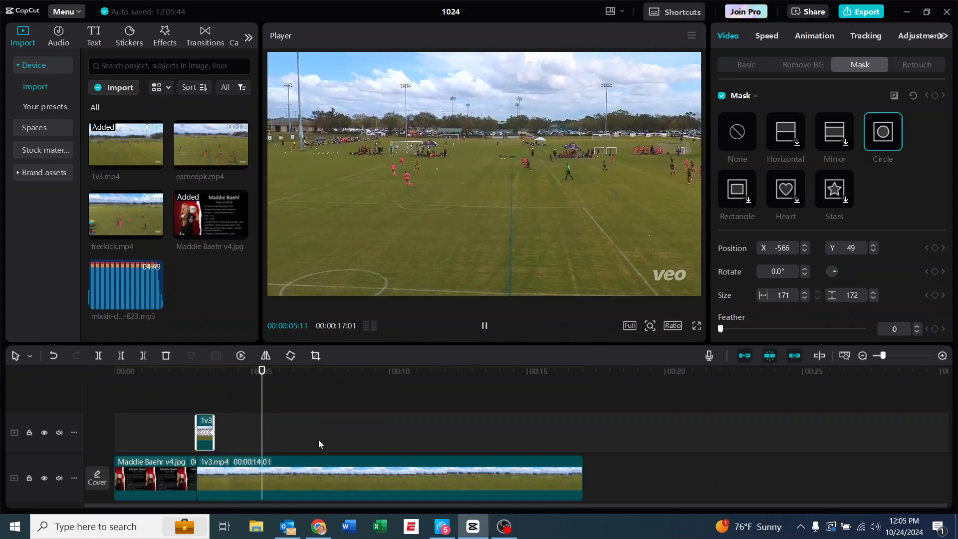
pyautogui.click(483, 327)
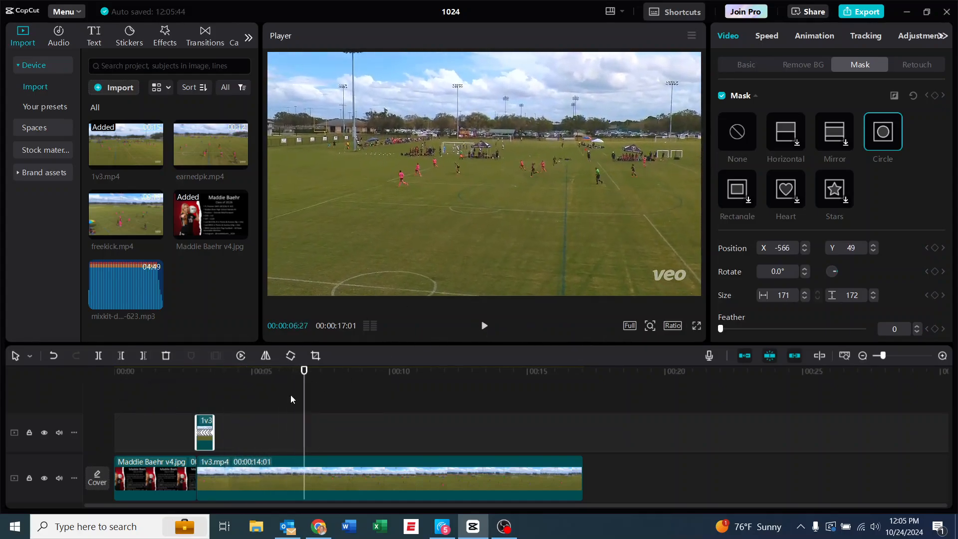
# Combine the two stacked 1v3.mp4 clips into a compound clip and preview part of it
pyautogui.click(217, 471)
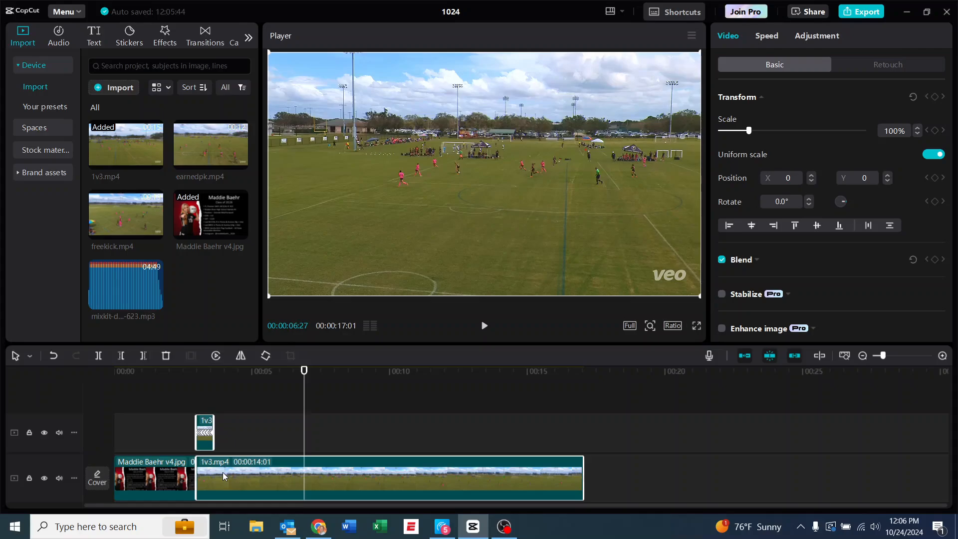
pyautogui.rightClick(223, 473)
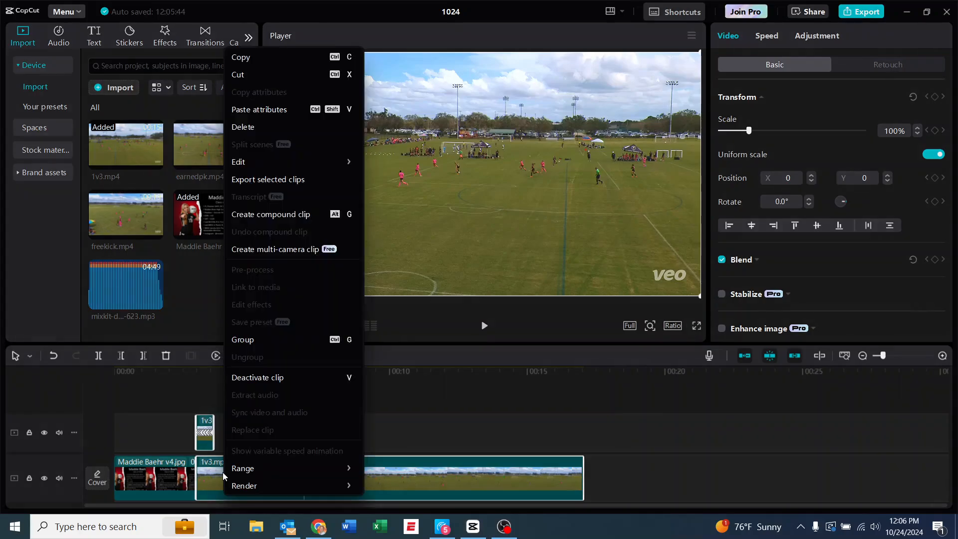
pyautogui.click(300, 214)
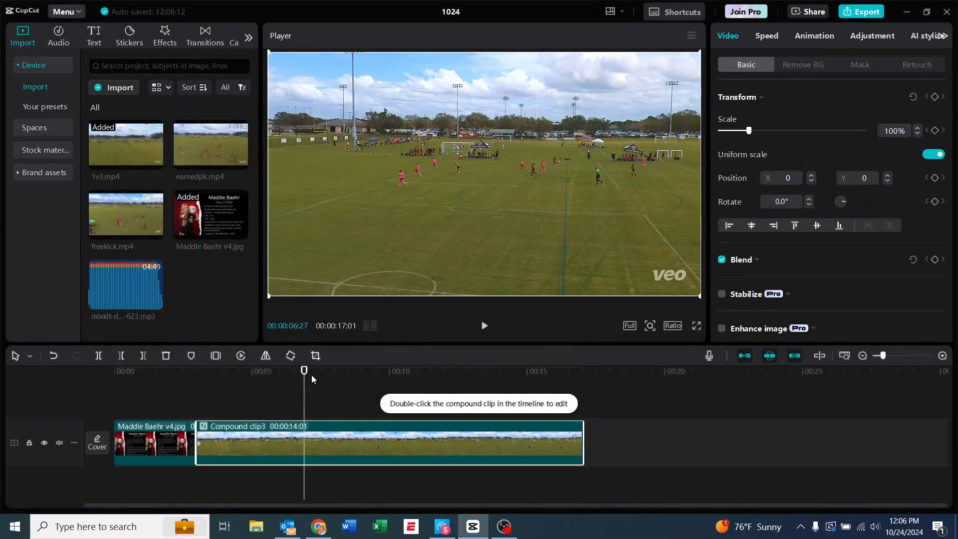
pyautogui.moveTo(304, 370); pyautogui.dragTo(196, 374)
pyautogui.click(483, 327)
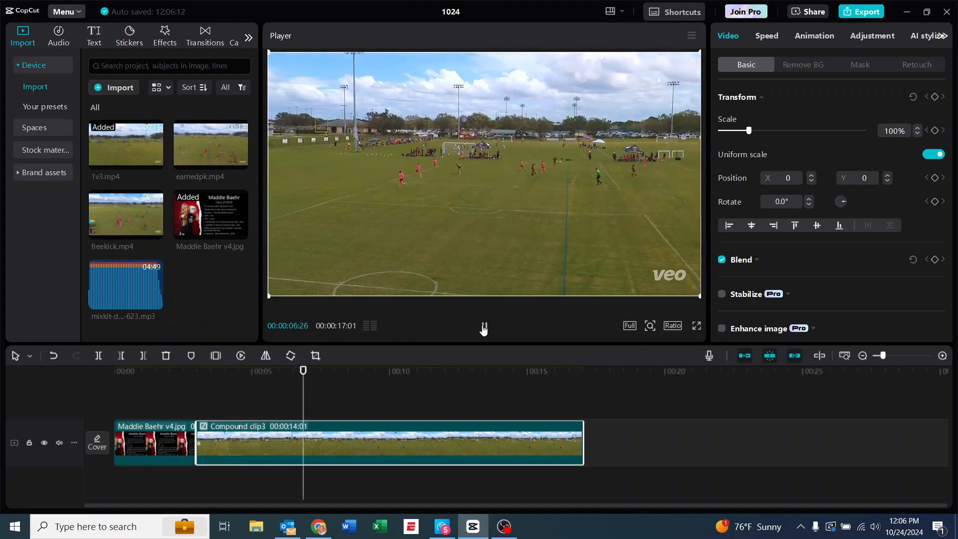
pyautogui.click(484, 327)
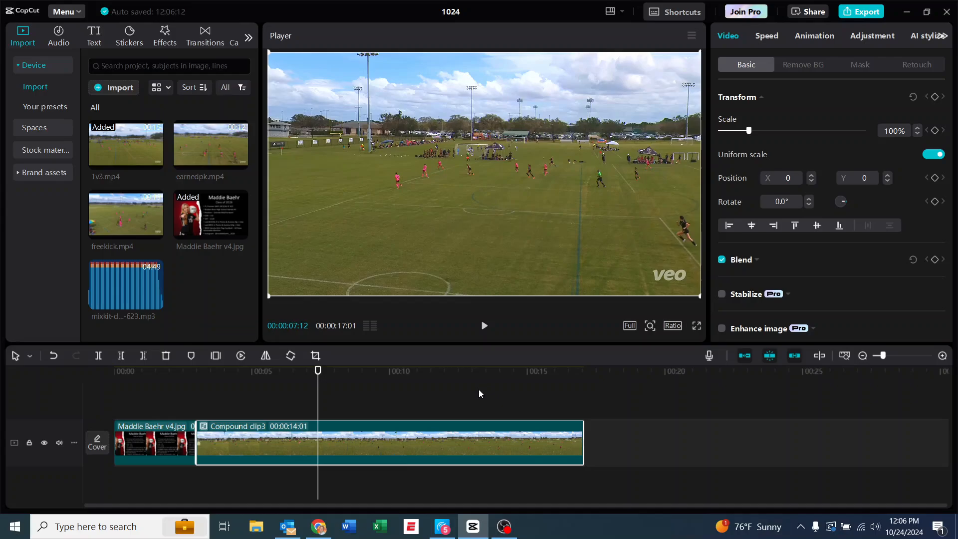
# Add earnedpk.mp4 directly after the compound clip and place a duplicate on the track above, aligned with its start
pyautogui.click(204, 151)
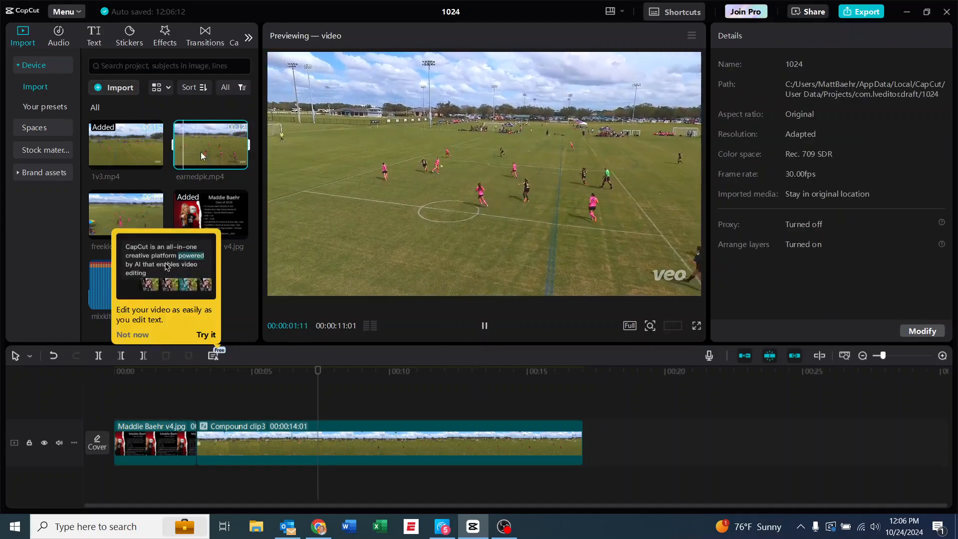
pyautogui.moveTo(198, 154); pyautogui.dragTo(589, 436)
pyautogui.rightClick(589, 437)
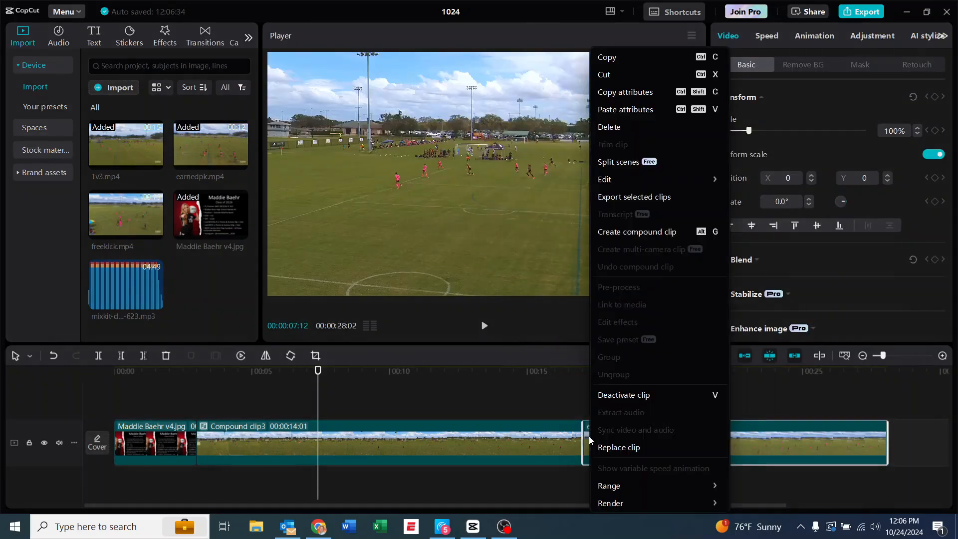
pyautogui.click(618, 61)
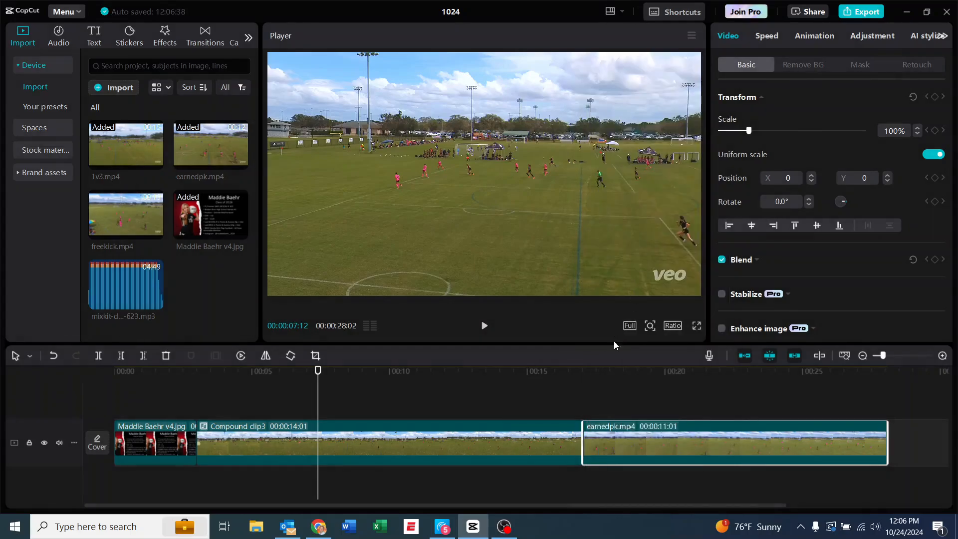
pyautogui.rightClick(608, 403)
pyautogui.click(631, 418)
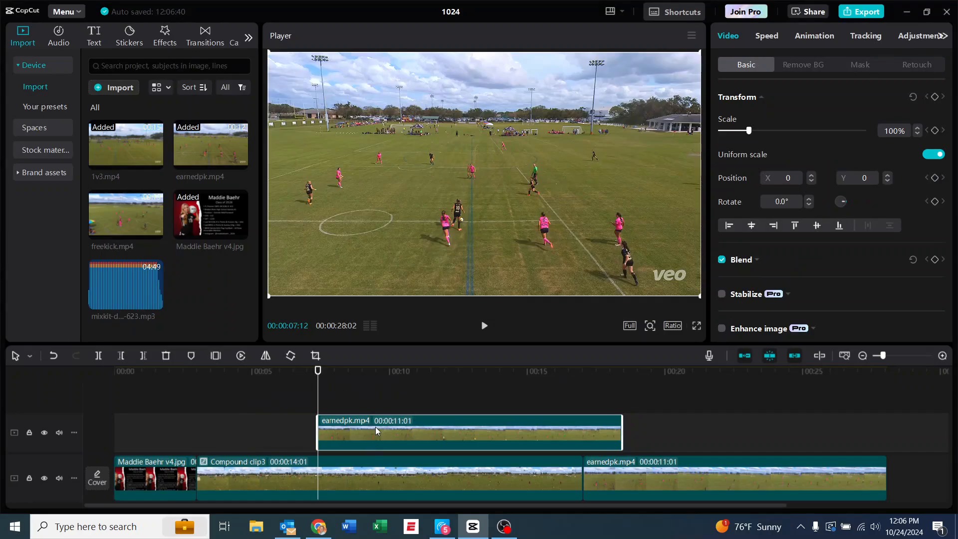
pyautogui.moveTo(373, 430); pyautogui.dragTo(637, 433)
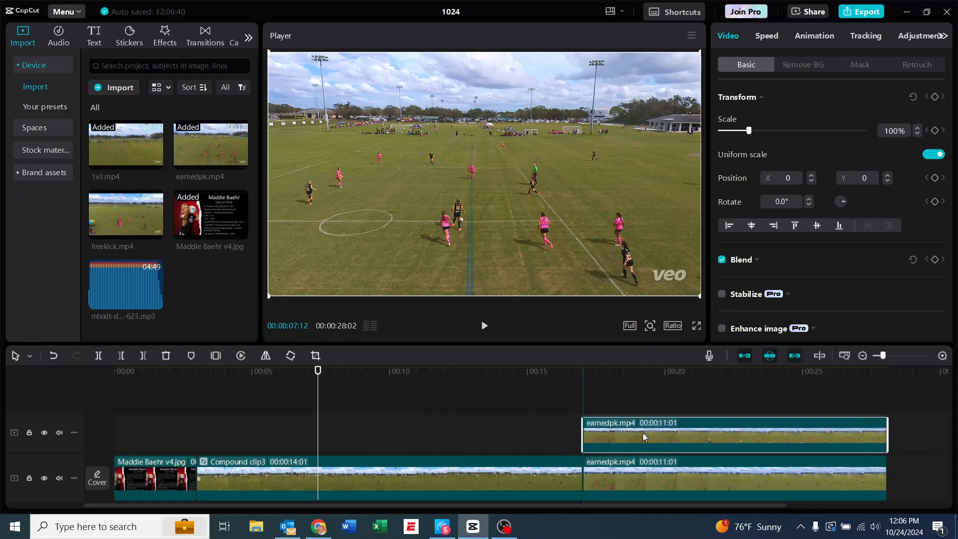
pyautogui.moveTo(642, 432); pyautogui.dragTo(643, 433)
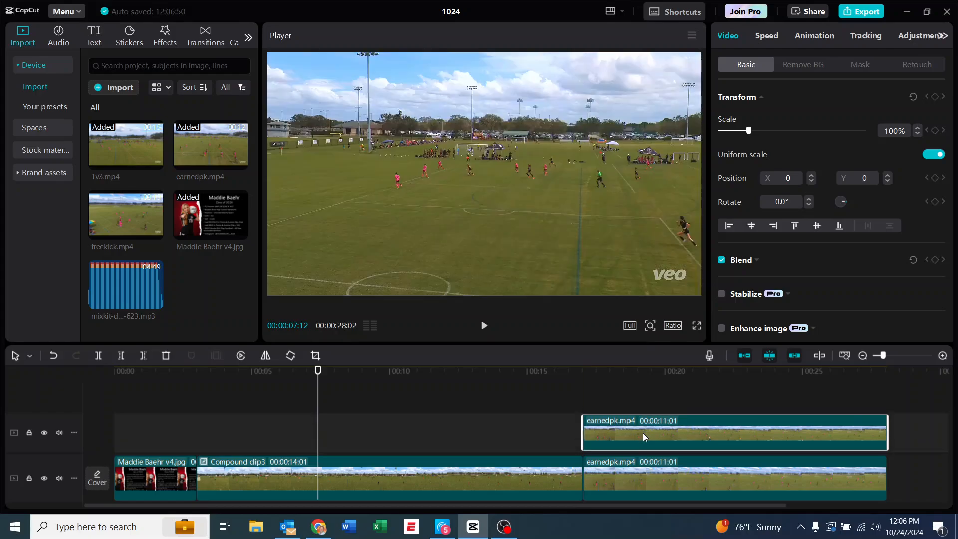
# Apply a circle mask to the upper earnedpk.mp4 clip at 00:00:17:01, sized about 175 by 176 around the far-left player at X -776, Y -73
pyautogui.moveTo(315, 376); pyautogui.dragTo(585, 389)
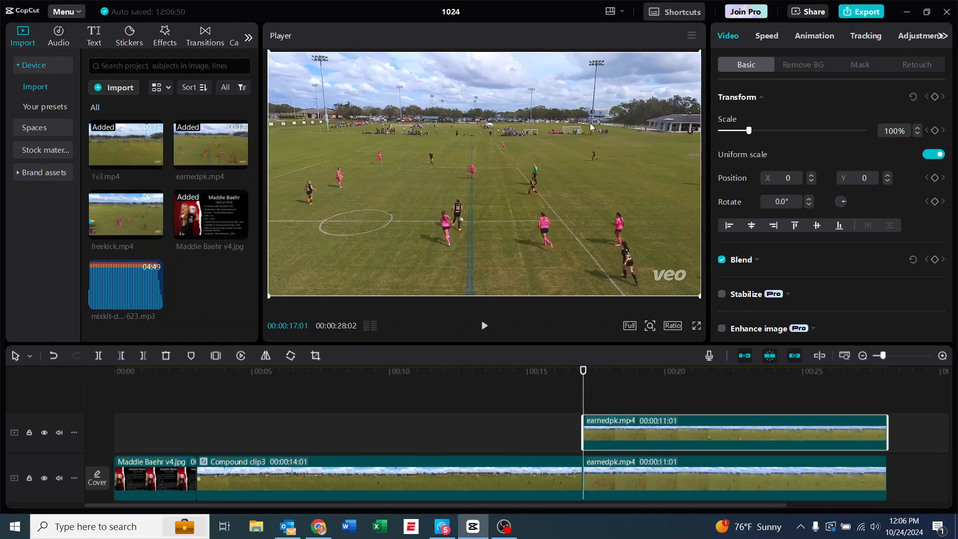
pyautogui.click(855, 63)
pyautogui.click(889, 145)
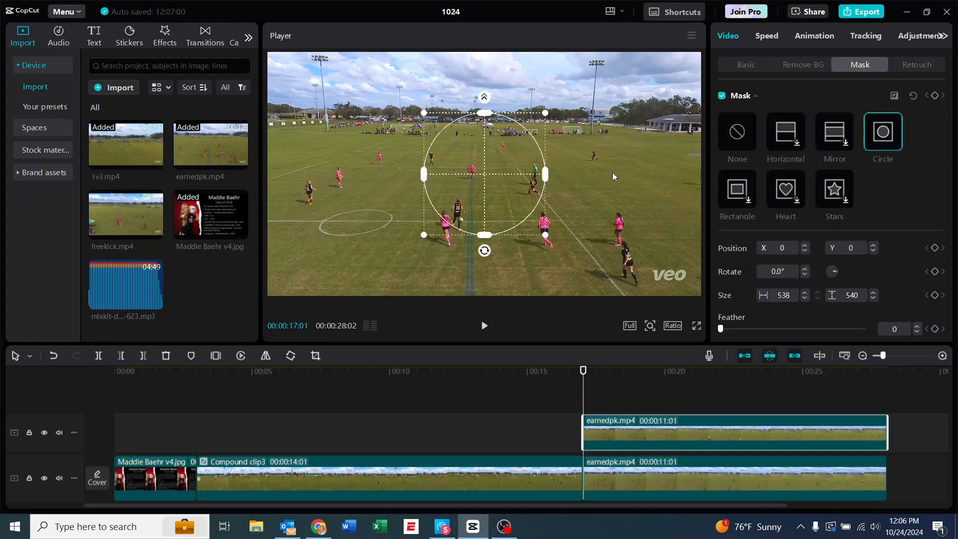
pyautogui.moveTo(545, 114); pyautogui.dragTo(311, 192)
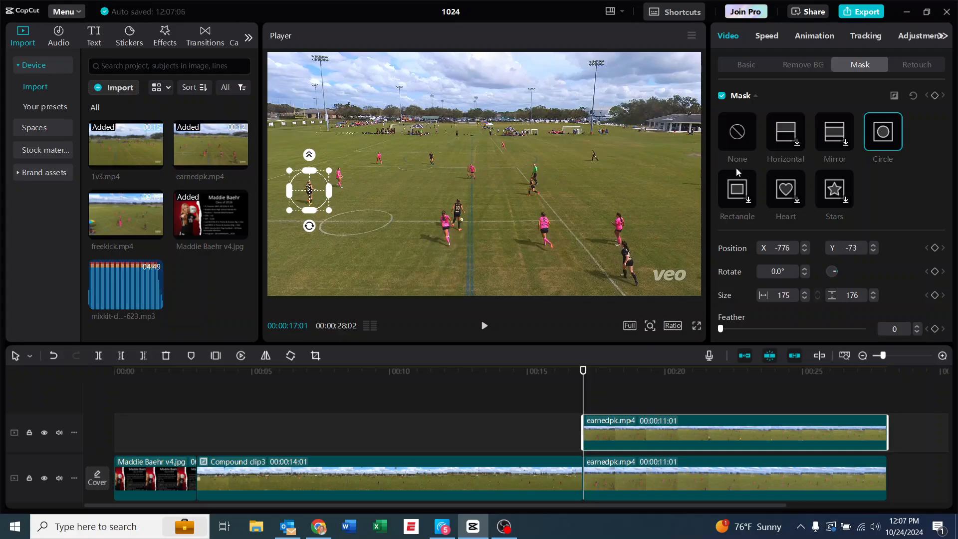
# Brighten the masked upper earnedpk.mp4 clip by raising the midpoint of its Luma curve
pyautogui.click(924, 40)
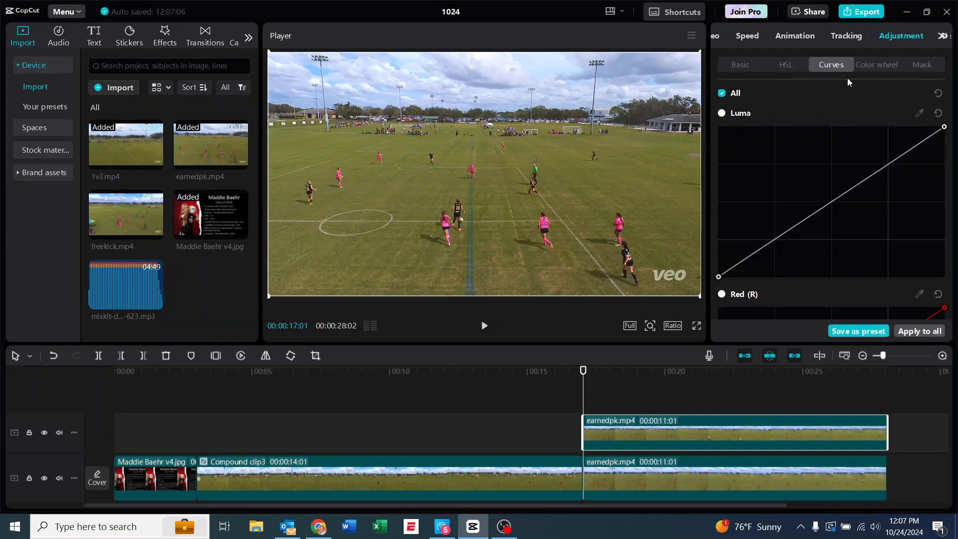
pyautogui.moveTo(832, 199); pyautogui.dragTo(793, 172)
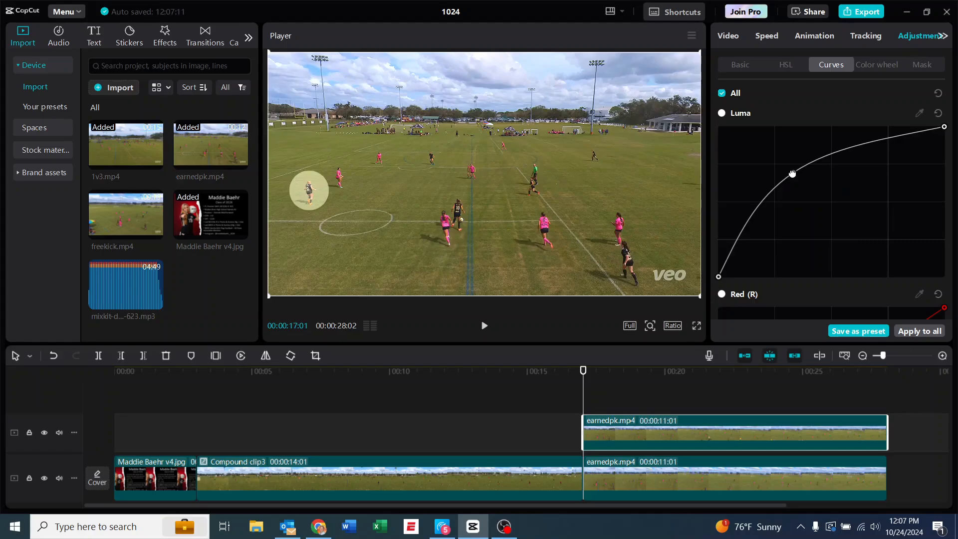
pyautogui.moveTo(793, 174)
pyautogui.mouseDown()
pyautogui.moveTo(807, 180)
pyautogui.moveTo(793, 174)
pyautogui.mouseUp()
# Keyframe the circle mask at 00:00:17:01 and move it along with the player to X -654, Y -27 at 00:00:17:11
pyautogui.click(736, 39)
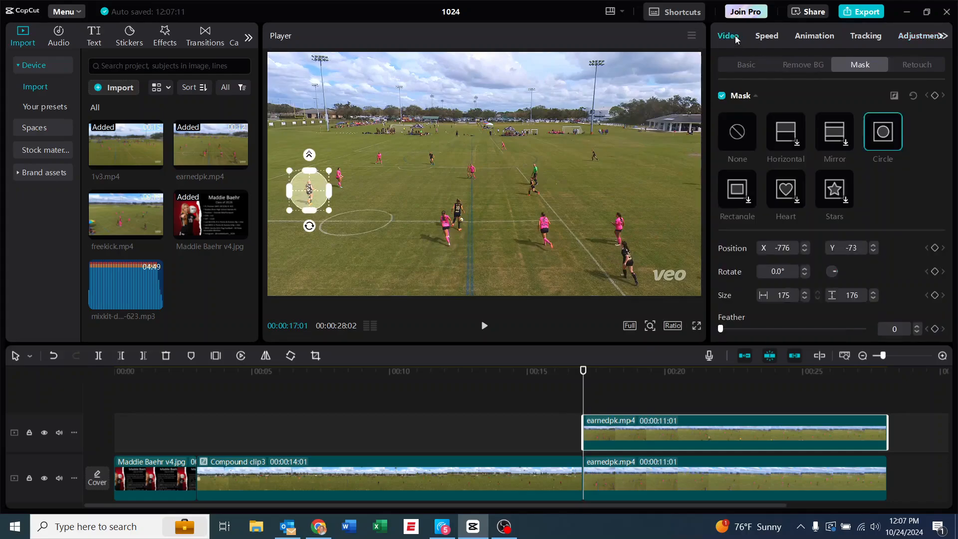
pyautogui.click(936, 96)
pyautogui.press('Right')
pyautogui.press('Right')
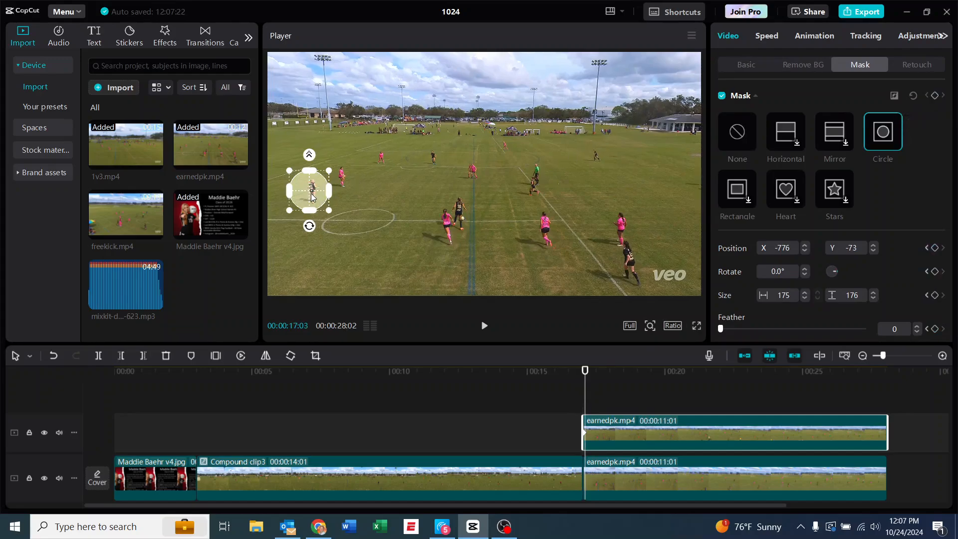
pyautogui.moveTo(313, 196); pyautogui.dragTo(335, 188)
pyautogui.press('Right')
pyautogui.press('Right')
pyautogui.press('Right')
pyautogui.press('Right')
pyautogui.press('Right')
pyautogui.press('Right')
pyautogui.press('Right')
pyautogui.press('Right')
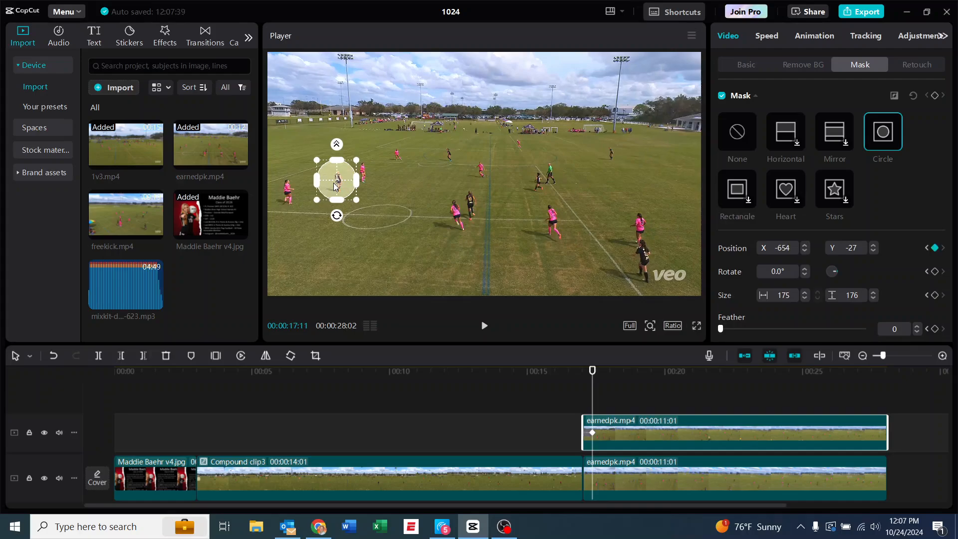
# Continue keyframing the circle mask frame by frame with the player, up to 00:00:17:21, bringing it to X -535, Y 0
pyautogui.press('Right')
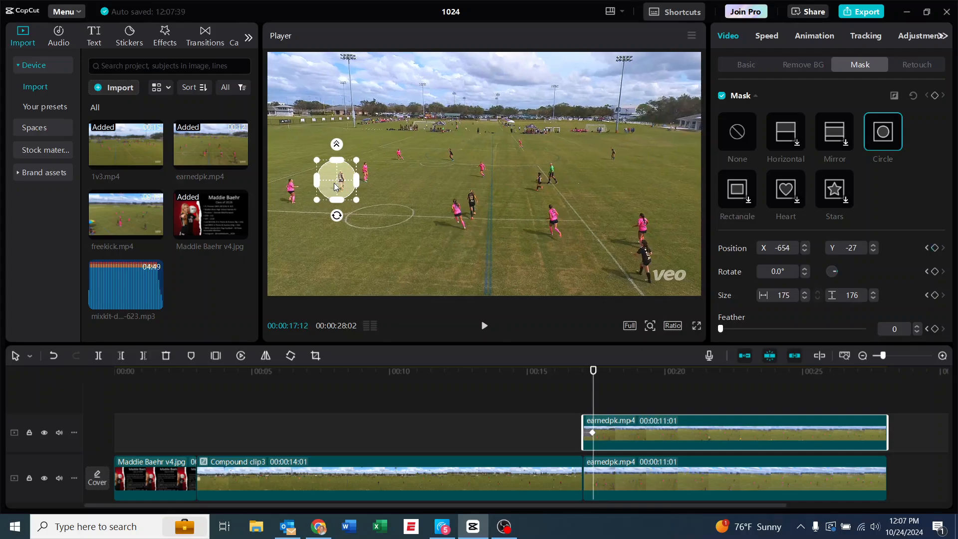
pyautogui.moveTo(335, 187); pyautogui.dragTo(355, 184)
pyautogui.press('Right')
pyautogui.press('Right')
pyautogui.press('Right')
pyautogui.press('Right')
pyautogui.press('Right')
pyautogui.press('Right')
pyautogui.press('Right')
pyautogui.press('Right')
pyautogui.press('Right')
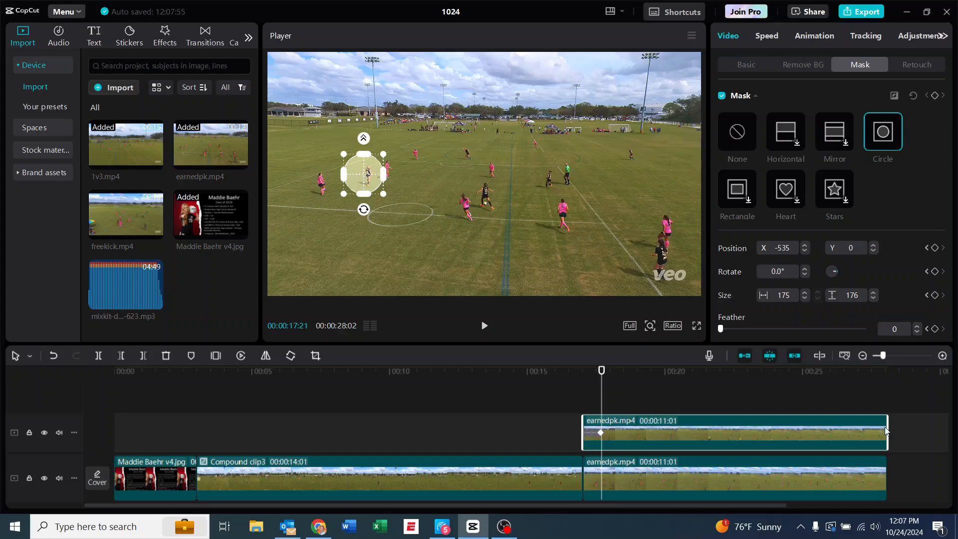
# Trim the end of the upper earnedpk.mp4 clip to 00:00:17:21 and combine it with the lower clip into a compound clip
pyautogui.moveTo(886, 428); pyautogui.dragTo(600, 448)
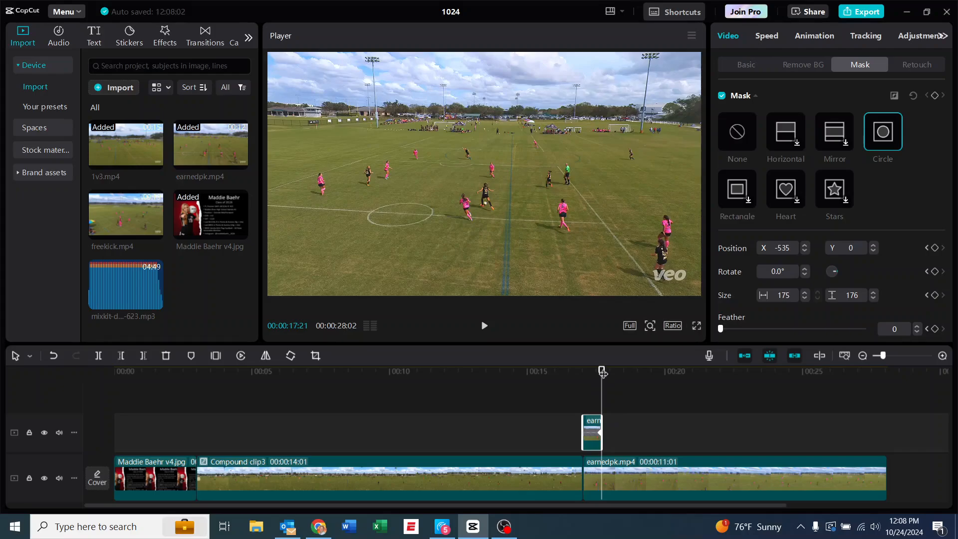
pyautogui.click(686, 466)
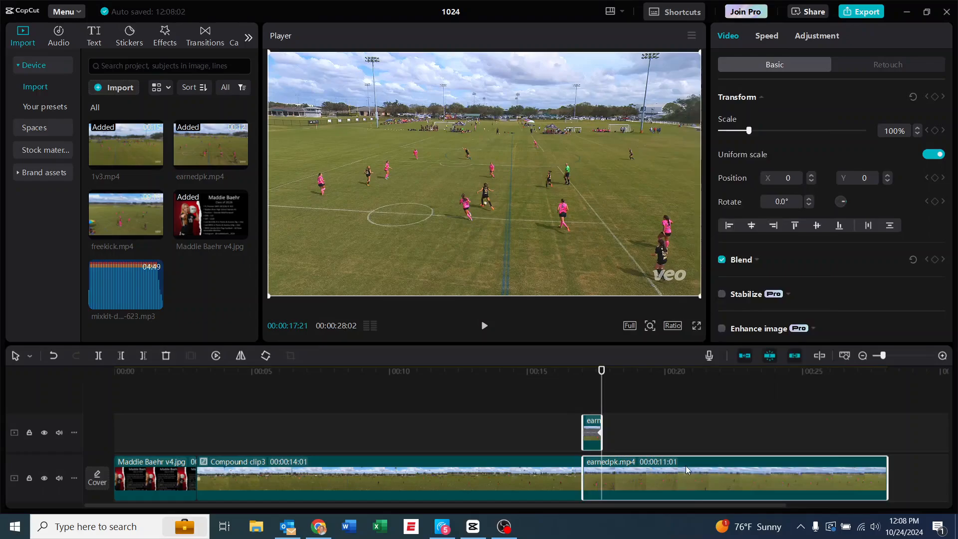
pyautogui.rightClick(686, 466)
pyautogui.click(729, 214)
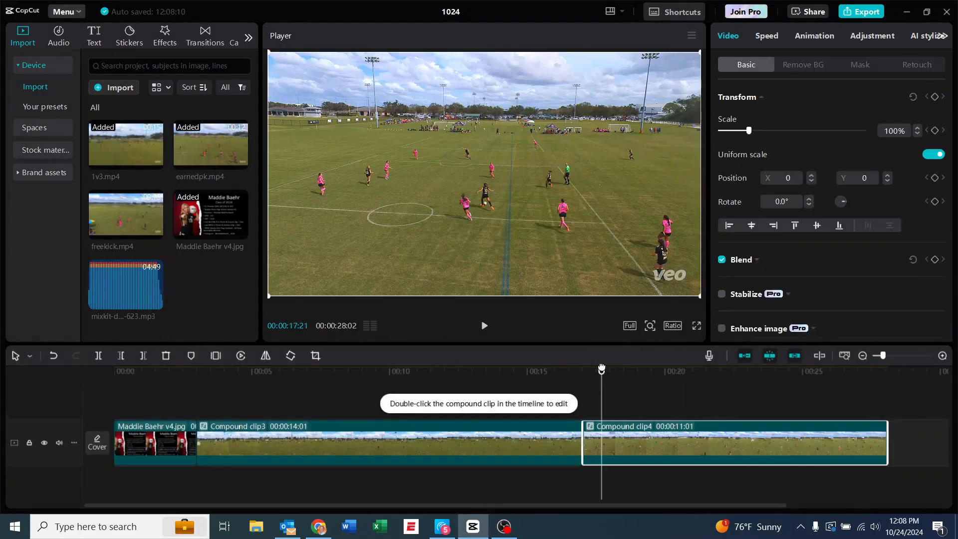
# Preview the new compound clip, playing from just before its start at 00:00:16:27
pyautogui.moveTo(601, 372); pyautogui.dragTo(580, 382)
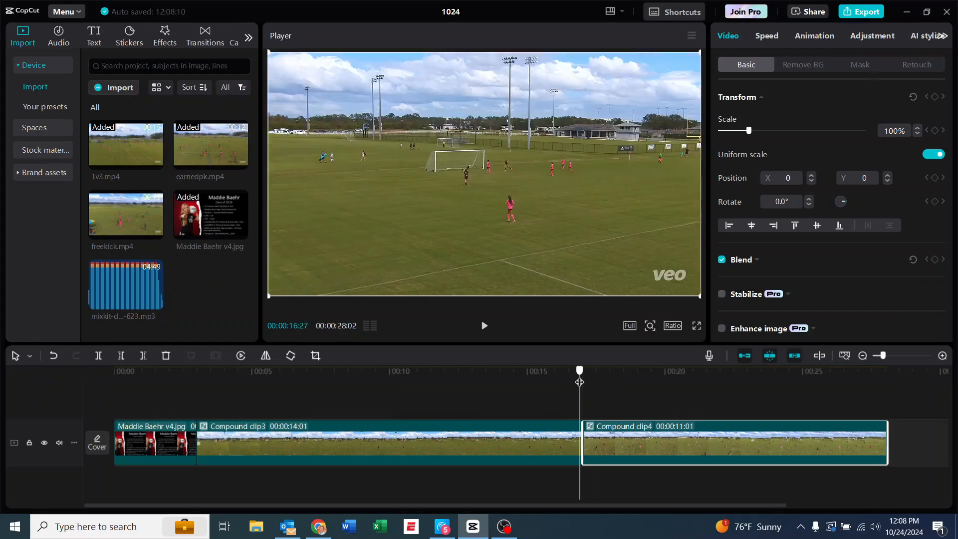
pyautogui.click(484, 328)
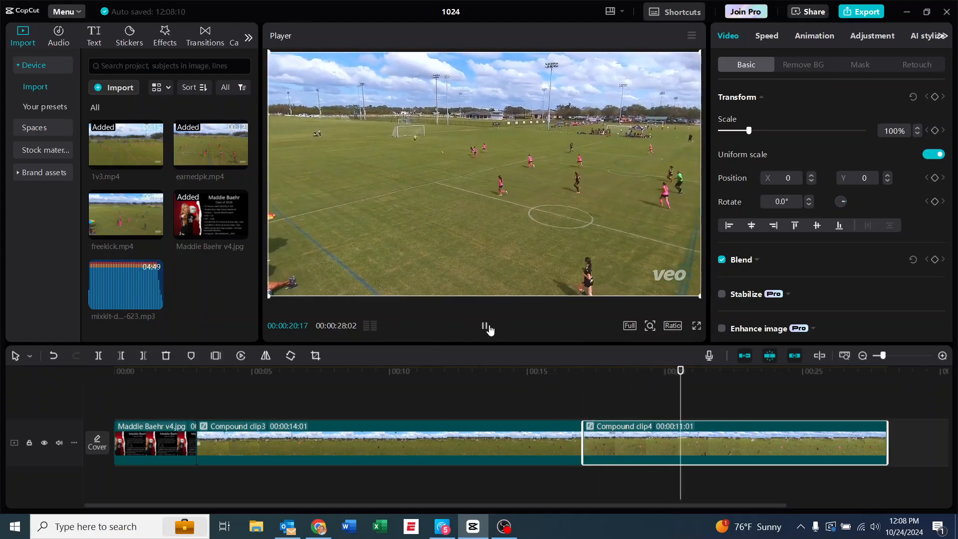
pyautogui.click(484, 328)
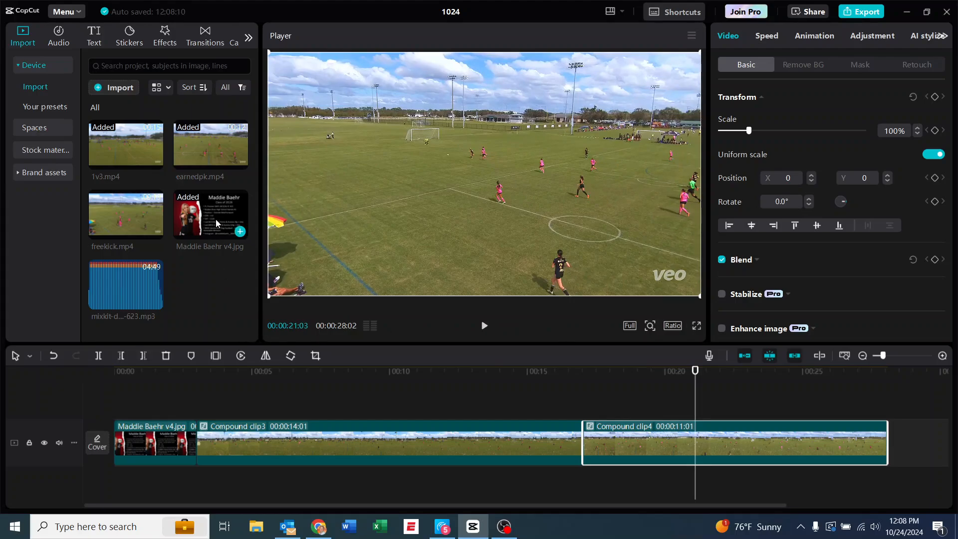
# Append the title image after the last compound clip and place mixkit-deep-urban-623.mp3 below, starting about 2 seconds into the timeline
pyautogui.moveTo(215, 220); pyautogui.dragTo(877, 441)
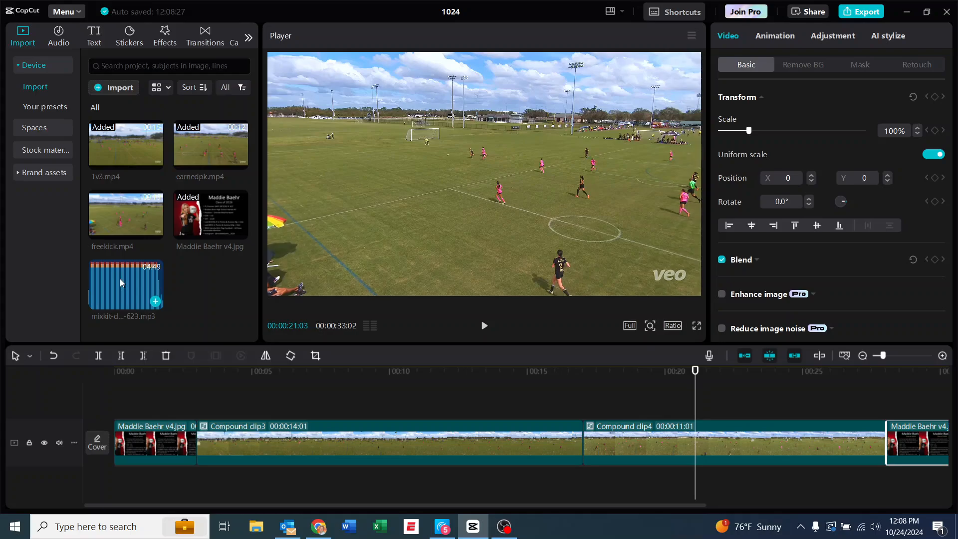
pyautogui.moveTo(120, 278); pyautogui.dragTo(222, 460)
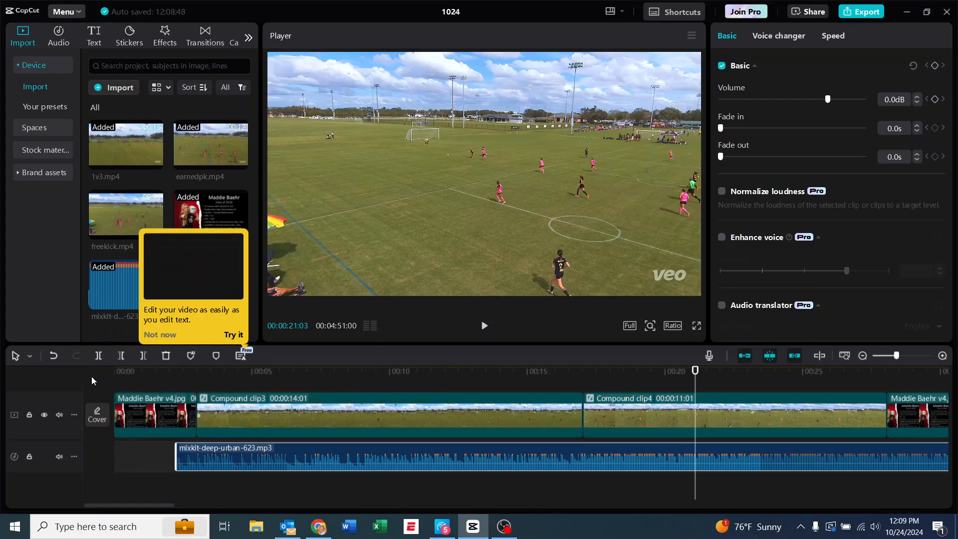
pyautogui.click(154, 334)
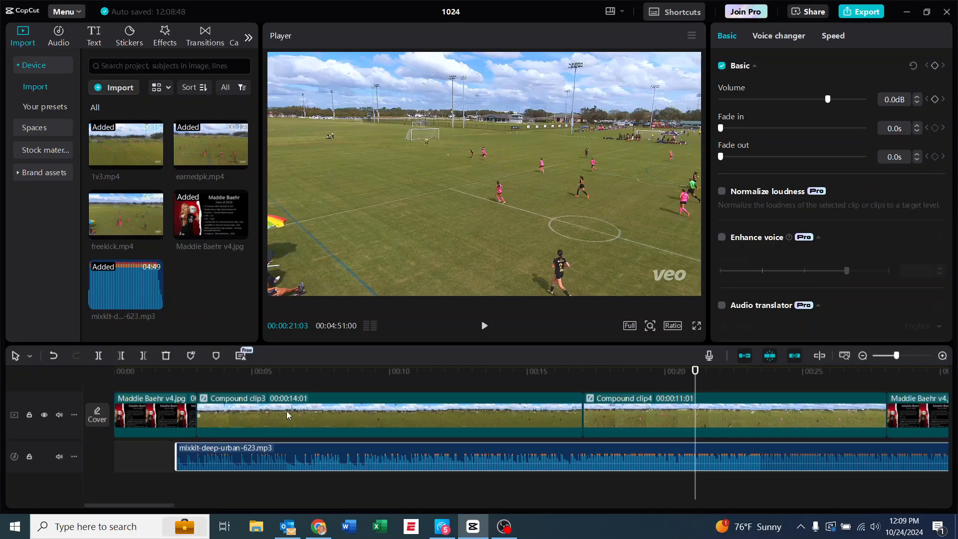
# Mute the video track and lower the music clip's volume to -13.5 dB
pyautogui.click(59, 417)
pyautogui.moveTo(828, 100); pyautogui.dragTo(804, 102)
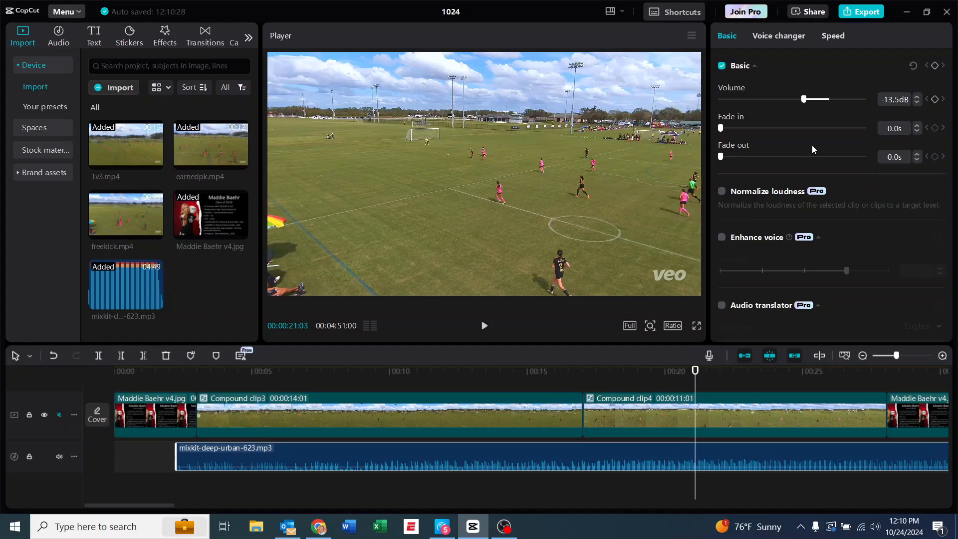
# Review the project's export settings and close them without exporting
pyautogui.click(860, 12)
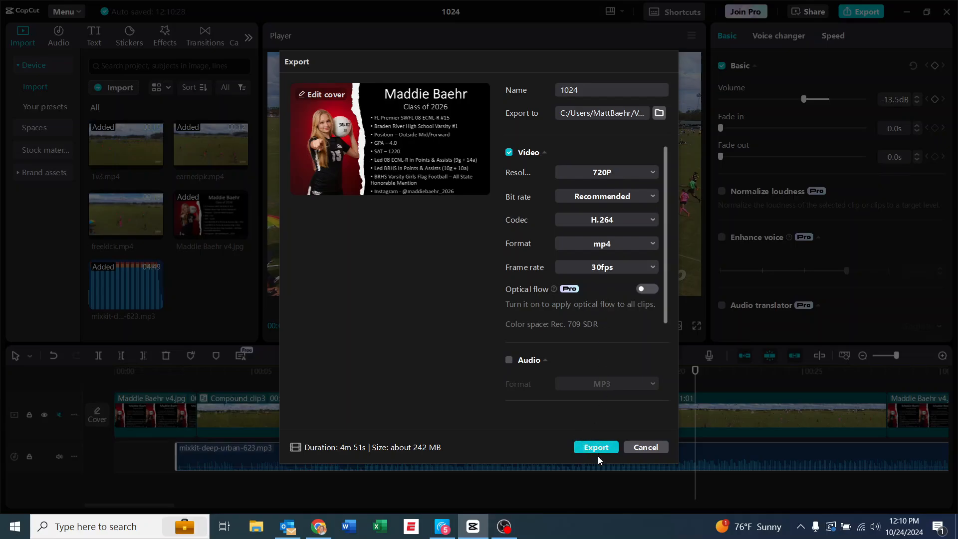
pyautogui.click(649, 448)
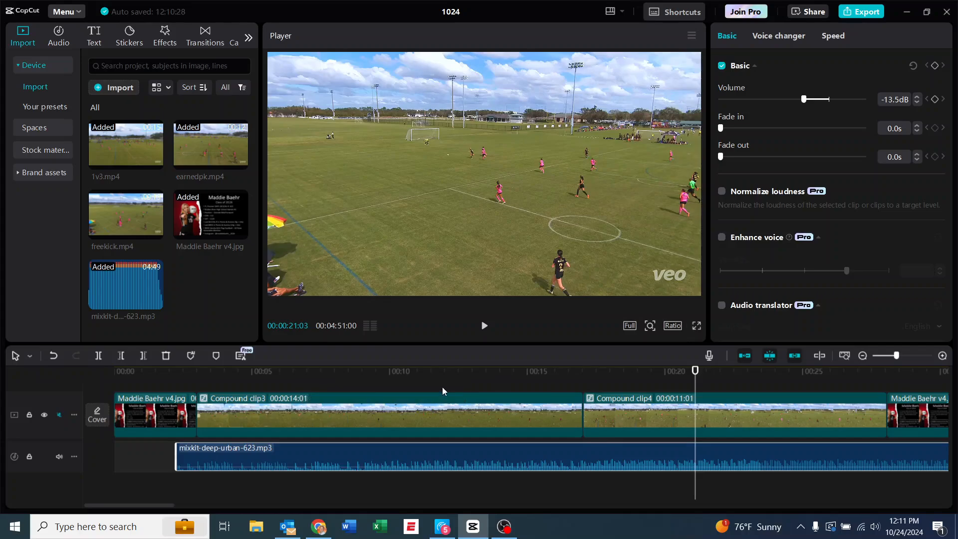
# Move the earnedpk.mp4 compound clip ahead of the 1v3.mp4 compound clip, directly after the opening title image
pyautogui.click(624, 404)
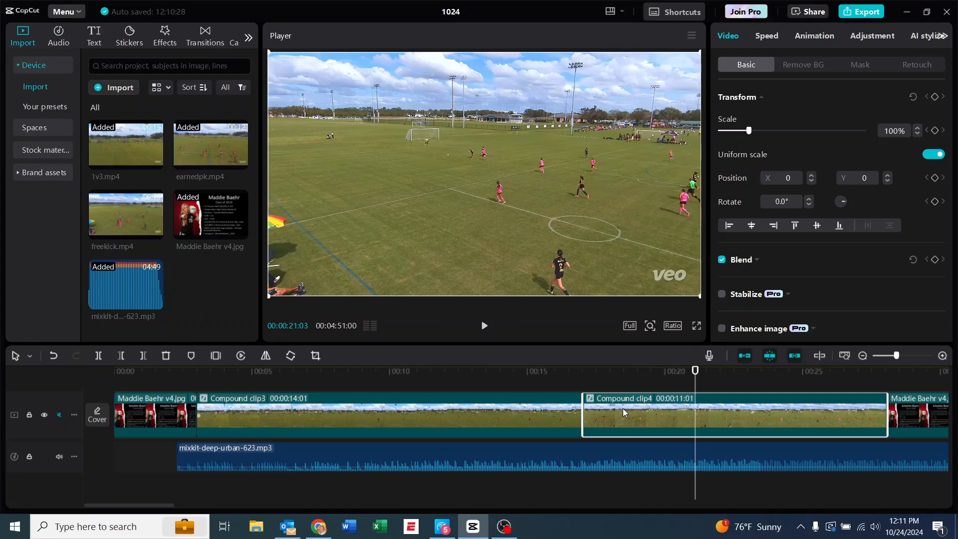
pyautogui.moveTo(623, 409); pyautogui.dragTo(240, 434)
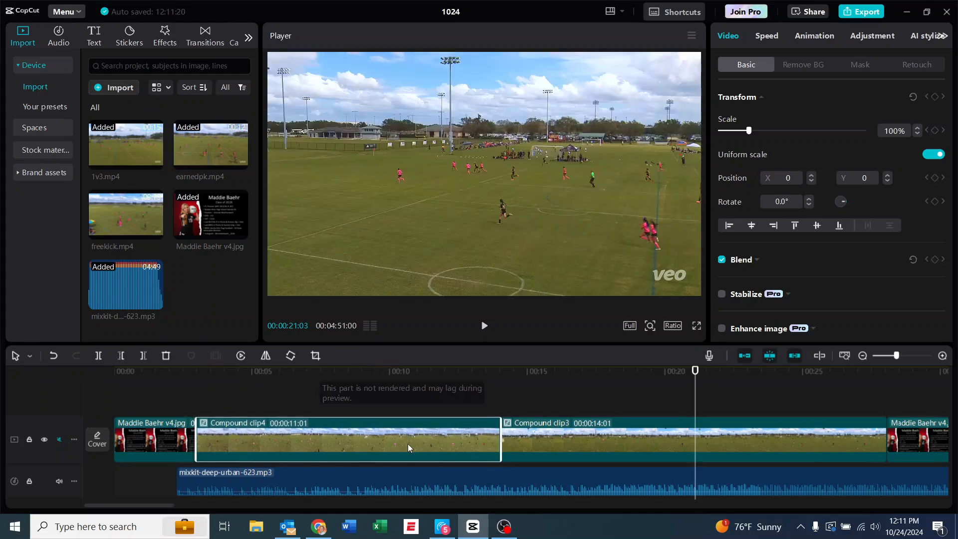